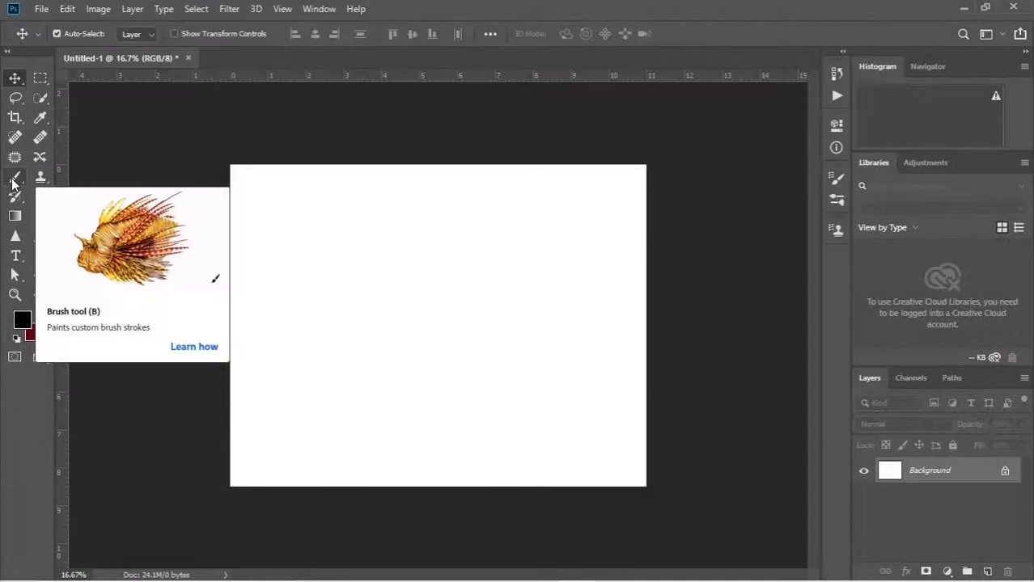
With the Brush tool, add a new layer with a 10-segment Mandala symmetry guide.
{"action": "left_click", "coordinate": [11, 185]}
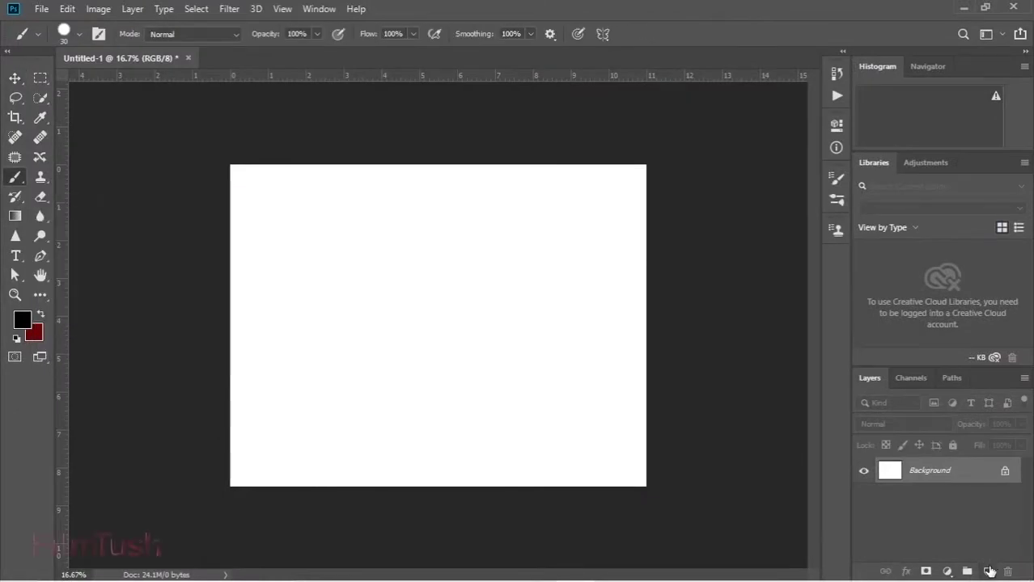
{"action": "left_click", "coordinate": [989, 571]}
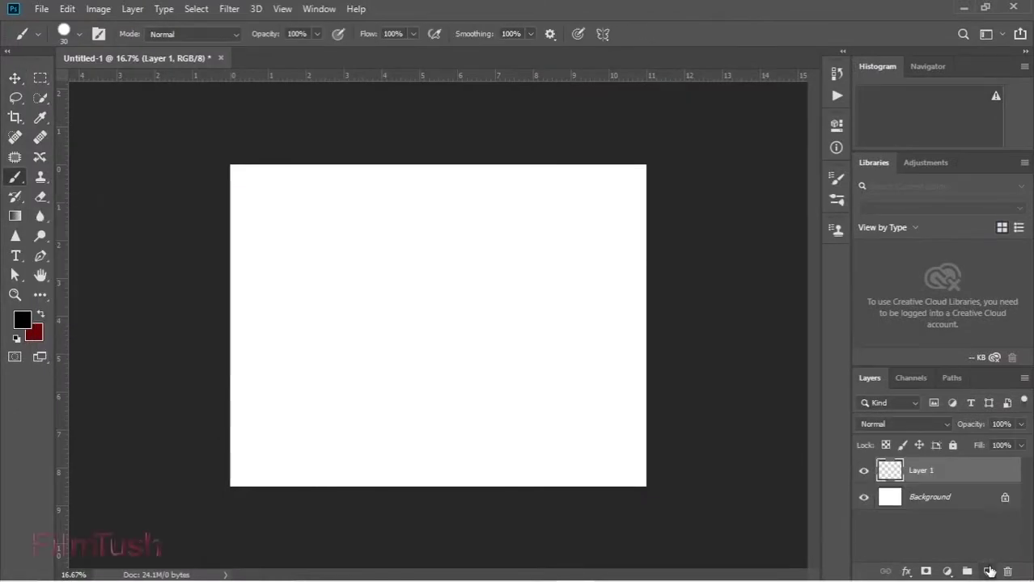
{"action": "left_click", "coordinate": [605, 34]}
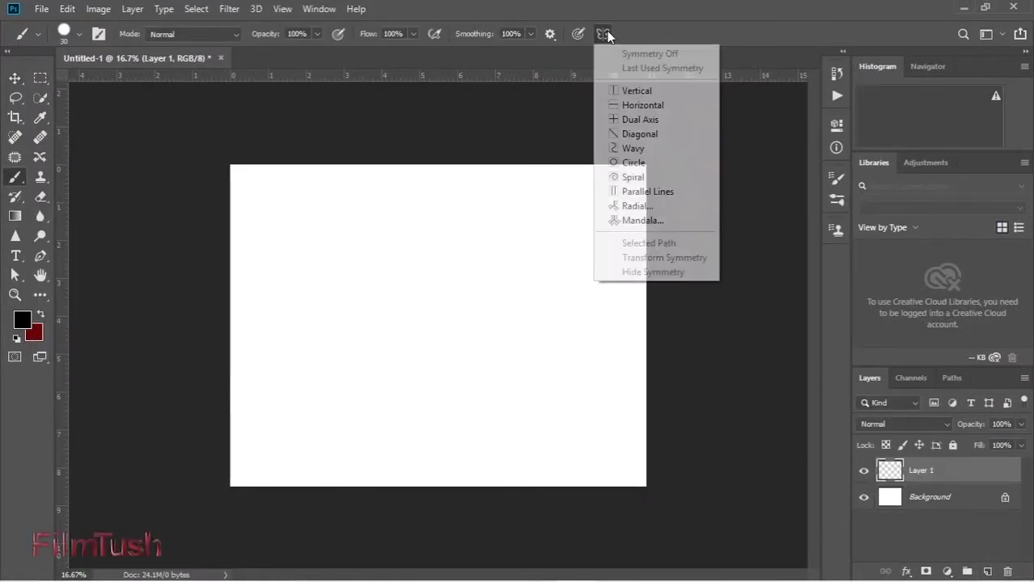
{"action": "left_click", "coordinate": [643, 221]}
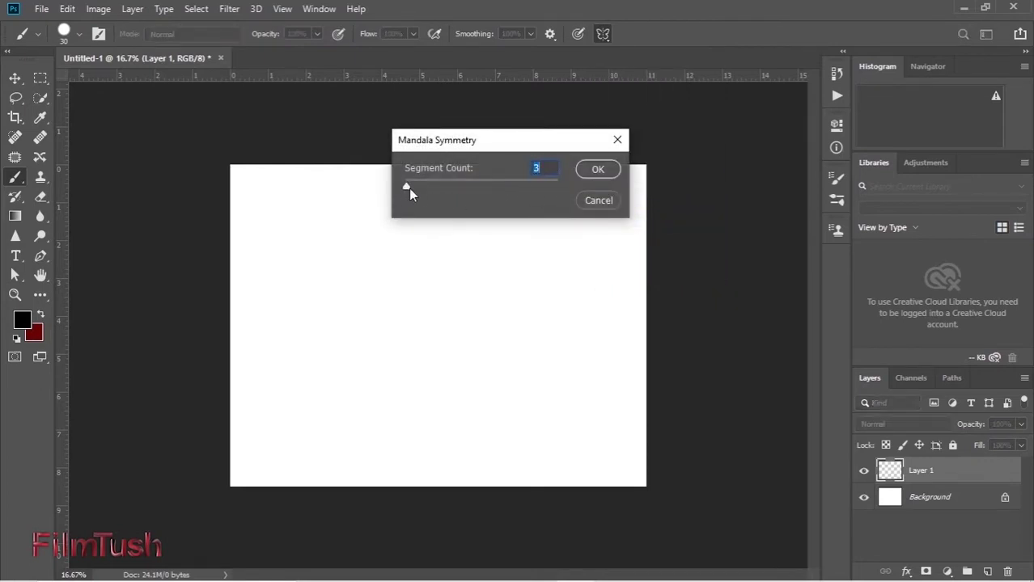
{"action": "left_click", "coordinate": [598, 169]}
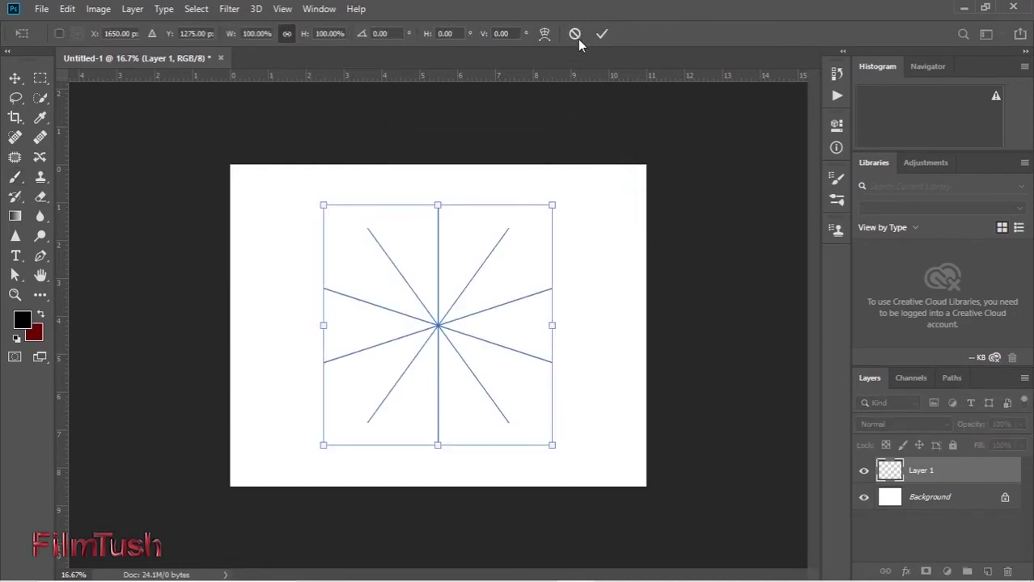
{"action": "left_click", "coordinate": [602, 34]}
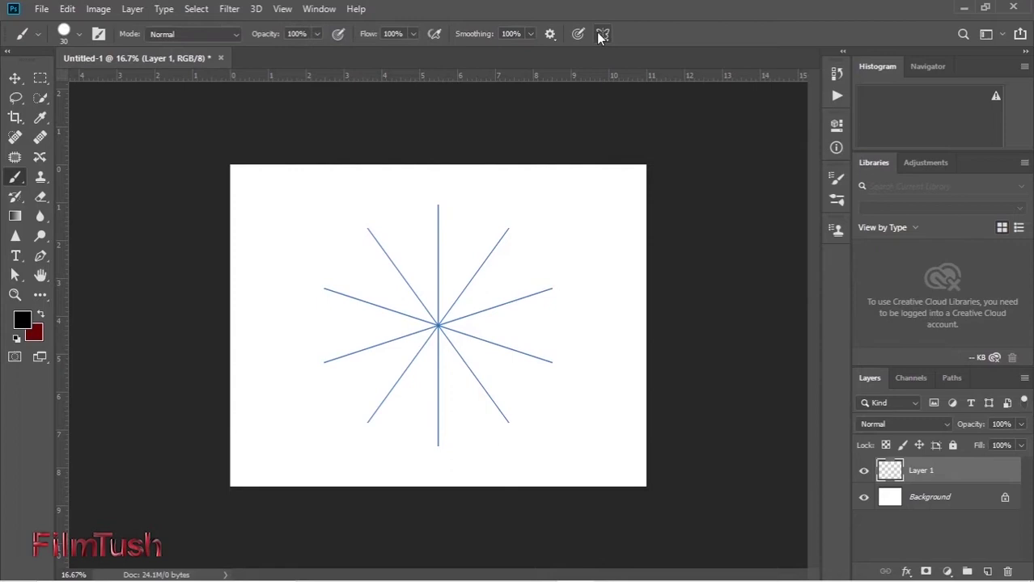
Choose the Hard Round preset from the brush preset picker.
{"action": "left_click", "coordinate": [80, 34]}
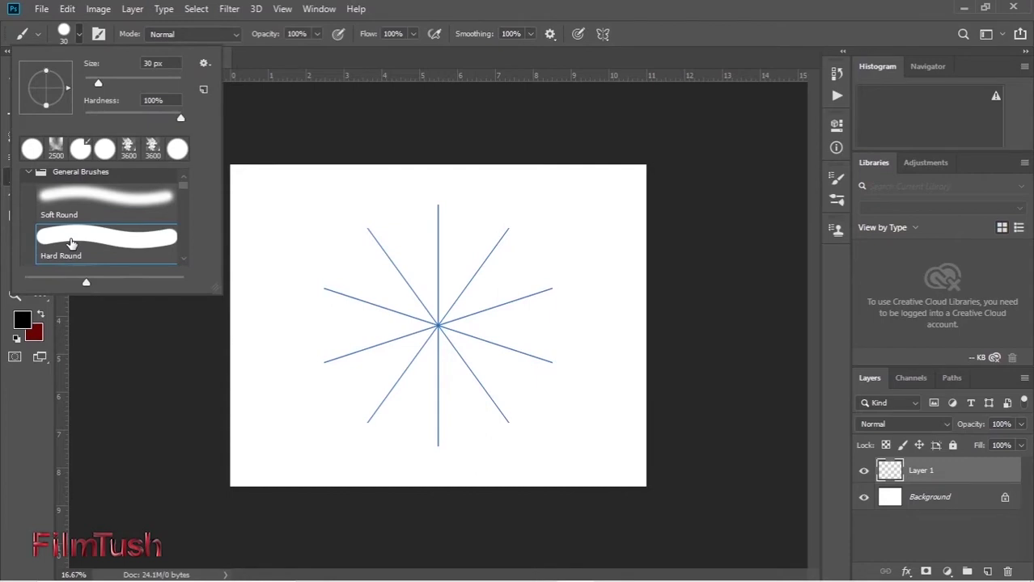
{"action": "double_click", "coordinate": [71, 243]}
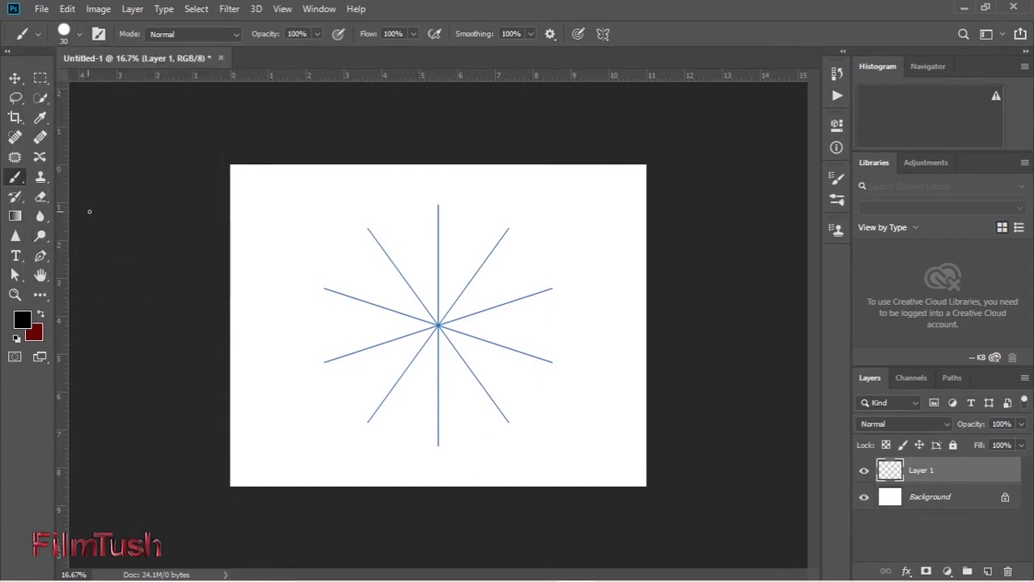
{"action": "left_click", "coordinate": [77, 34]}
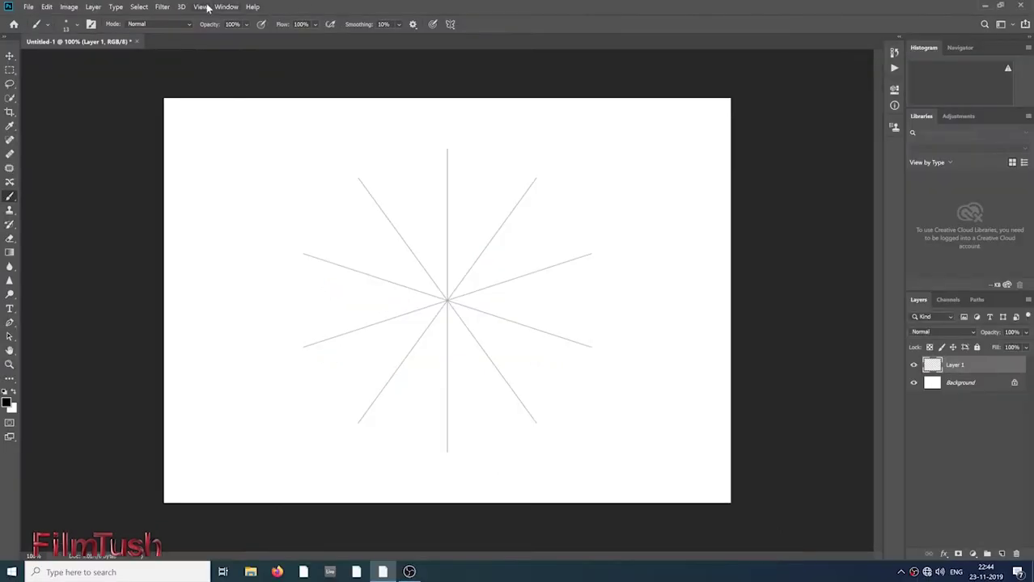
Check the tip settings in Window > Brushes Brush Settings, with Smoothing at 100%, then collapse the panel.
{"action": "left_click", "coordinate": [220, 7]}
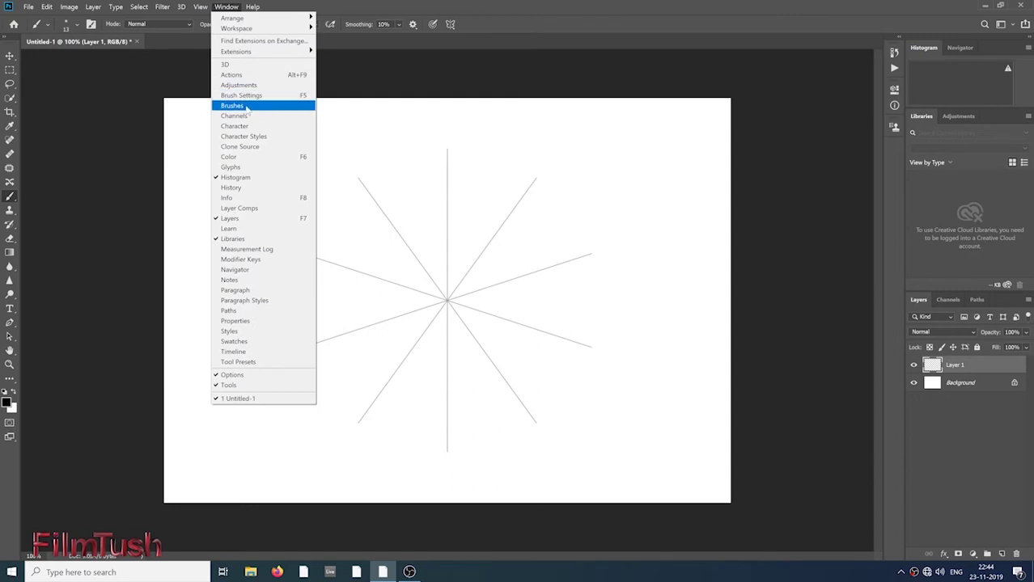
{"action": "left_click", "coordinate": [233, 105]}
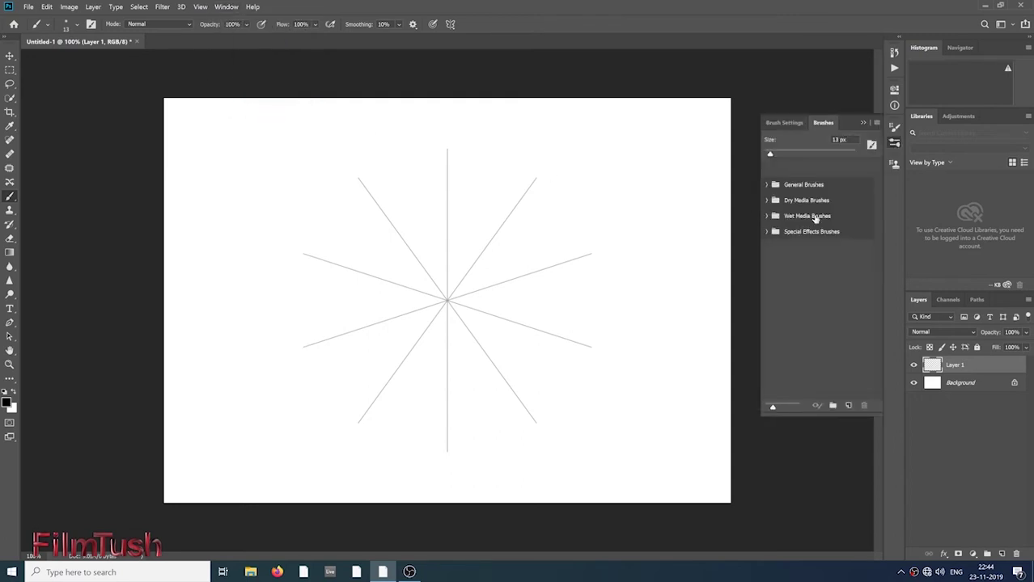
{"action": "left_click", "coordinate": [895, 131]}
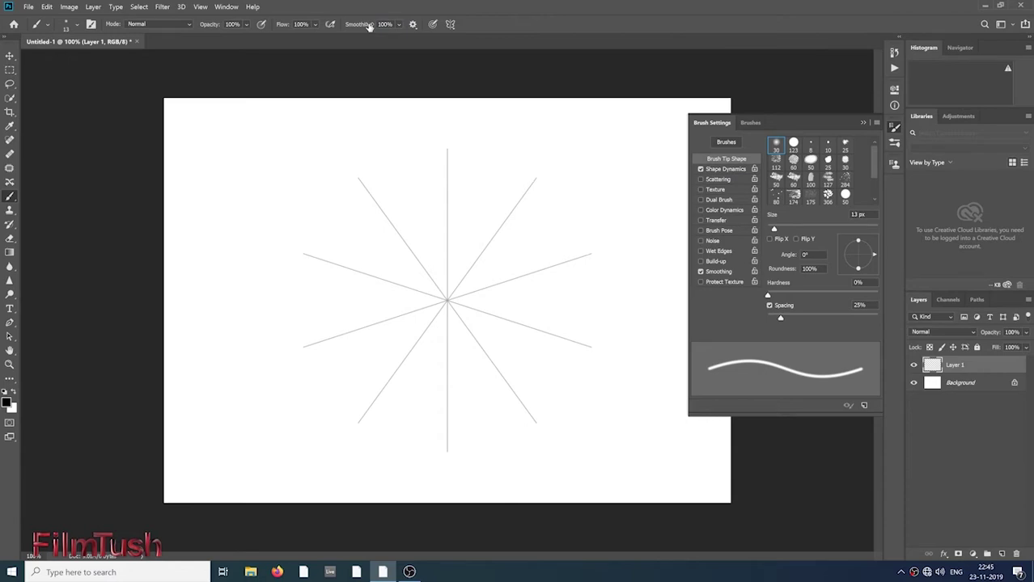
{"action": "left_click", "coordinate": [862, 123]}
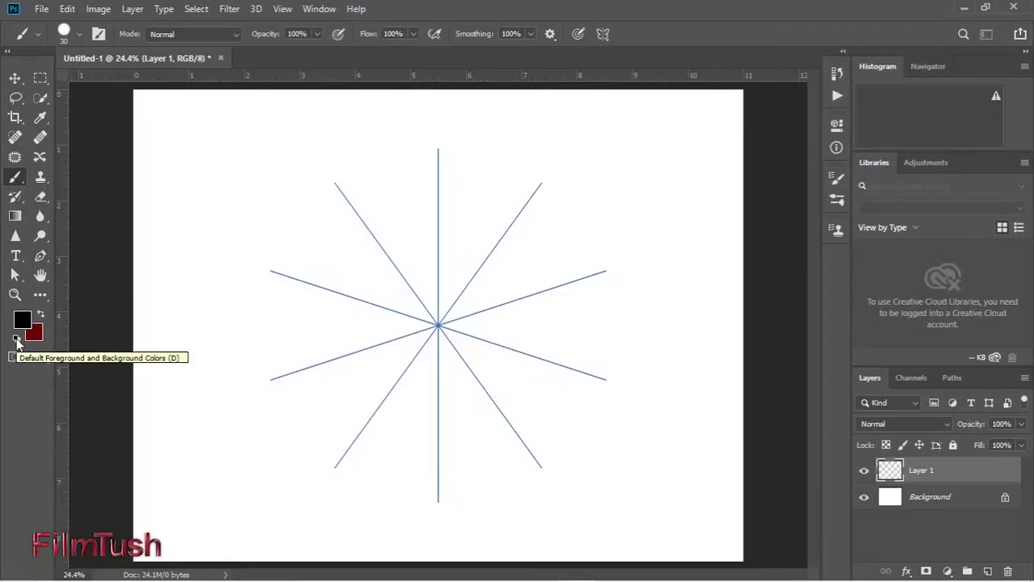
Reset to default black foreground and white background colours, using a 15 px brush.
{"action": "left_click", "coordinate": [17, 339]}
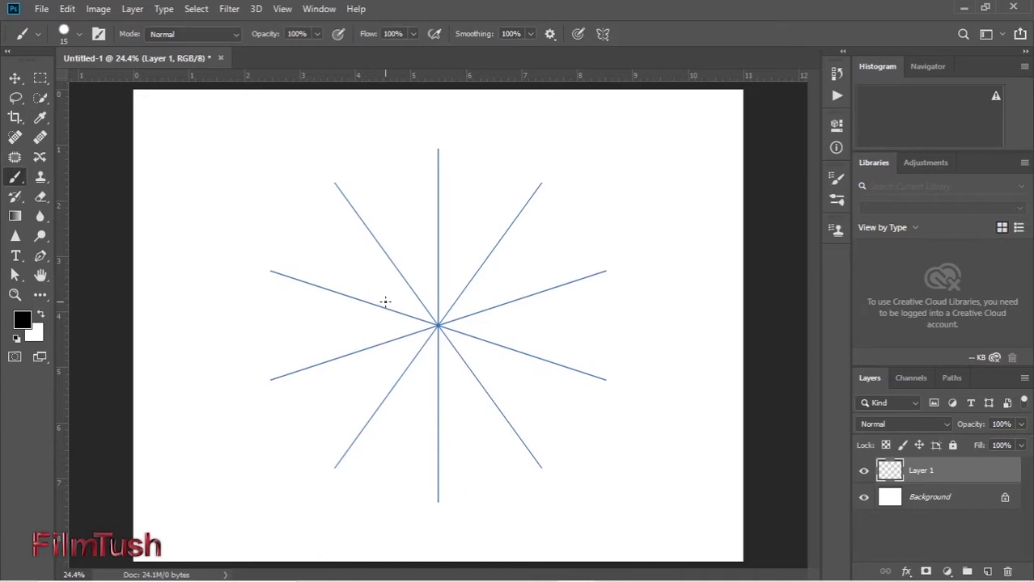
Paint the central circle and first petal loops, plus inner contours on the small petals.
{"action": "scroll", "coordinate": [409, 304], "scroll_direction": "up", "scroll_amount": 3}
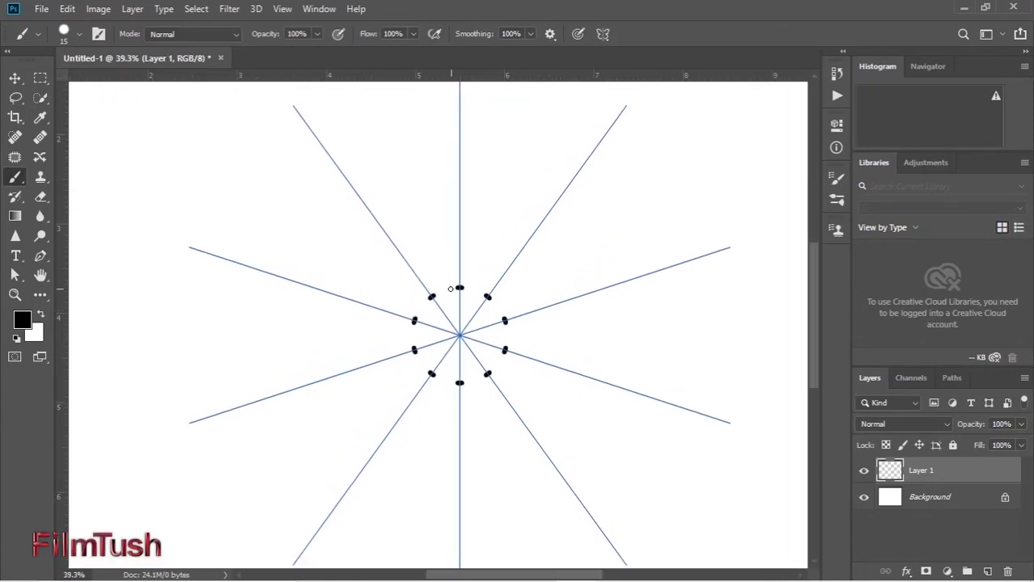
{"action": "mouse_move", "coordinate": [426, 301]}
{"action": "left_mouse_down"}
{"action": "mouse_move", "coordinate": [460, 287]}
{"action": "mouse_move", "coordinate": [402, 258]}
{"action": "left_mouse_up"}
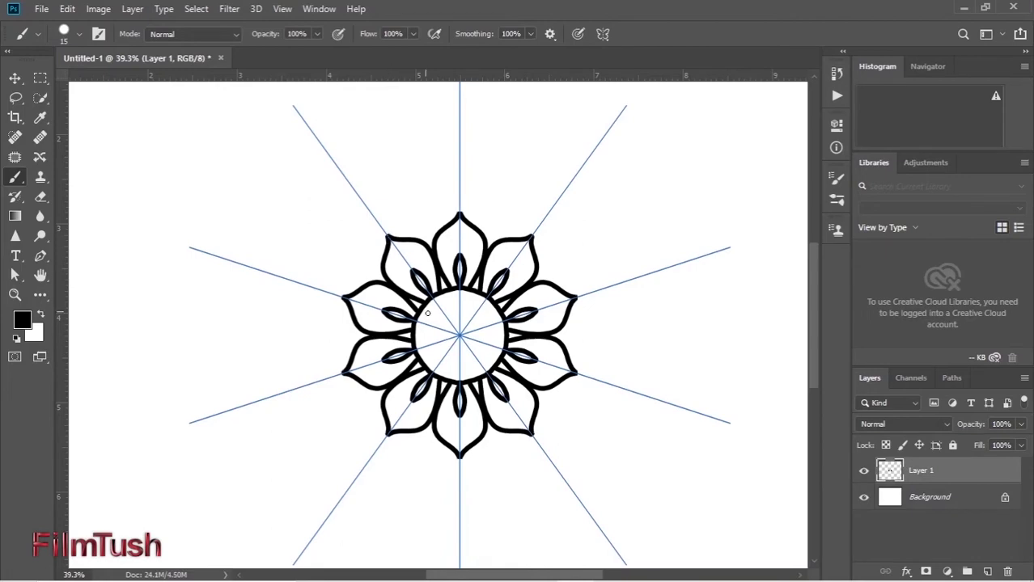
{"action": "scroll", "coordinate": [427, 313], "scroll_direction": "up", "scroll_amount": 3}
{"action": "left_click_drag", "start_coordinate": [450, 227], "coordinate": [460, 167]}
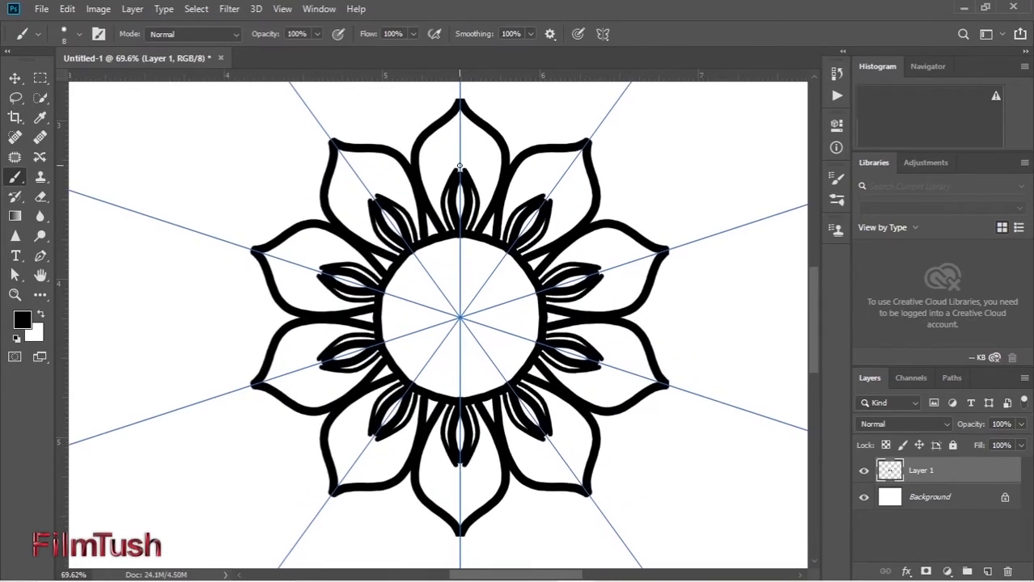
Add inner contours to the large petals and concentric arcs inside the outer petals.
{"action": "scroll", "coordinate": [462, 211], "scroll_direction": "down", "scroll_amount": 3}
{"action": "scroll", "coordinate": [473, 149], "scroll_direction": "up", "scroll_amount": 4}
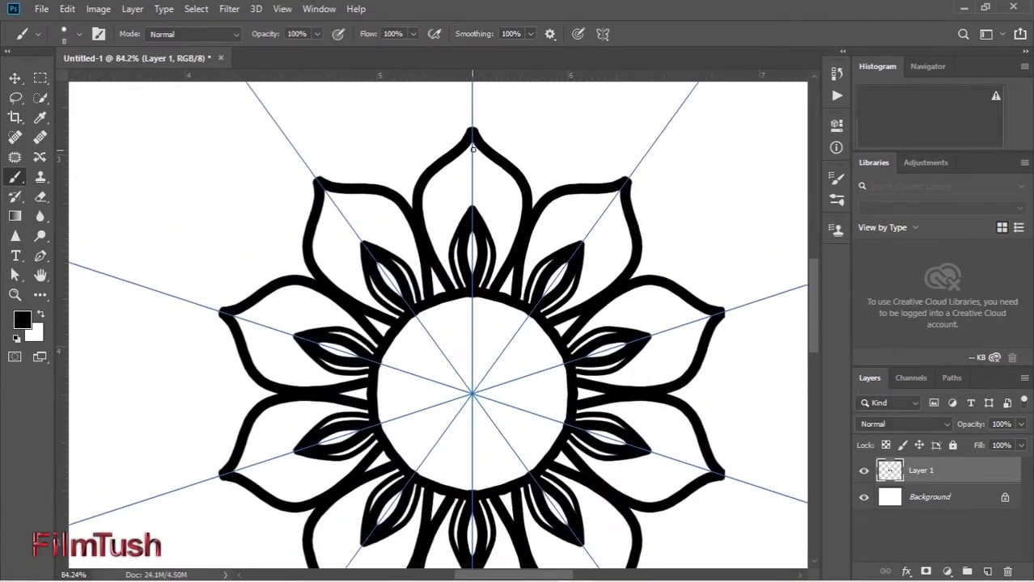
{"action": "mouse_move", "coordinate": [473, 144]}
{"action": "left_mouse_down"}
{"action": "mouse_move", "coordinate": [437, 207]}
{"action": "mouse_move", "coordinate": [456, 287]}
{"action": "left_mouse_up"}
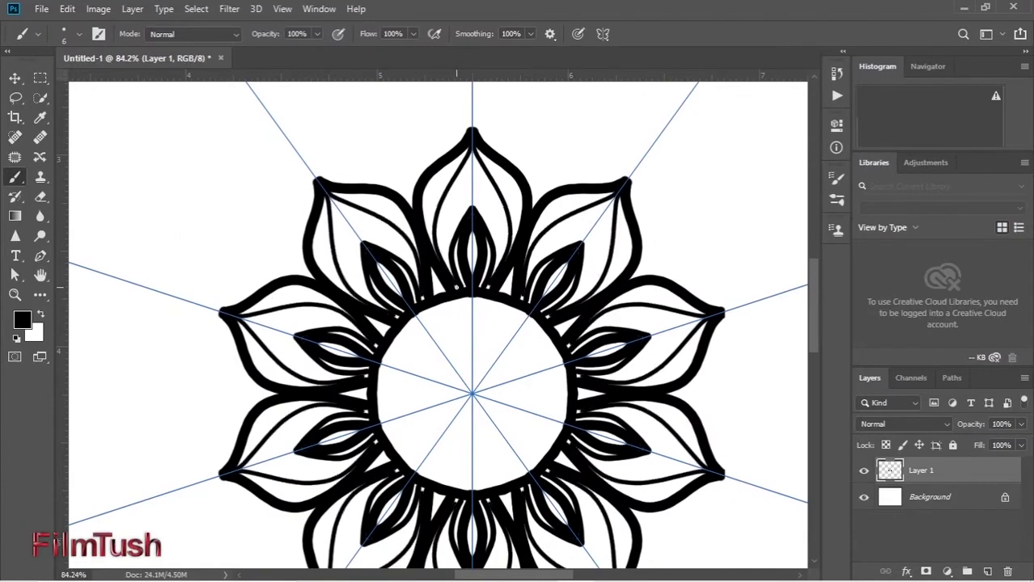
{"action": "scroll", "coordinate": [471, 129], "scroll_direction": "up", "scroll_amount": 2}
{"action": "mouse_move", "coordinate": [429, 186]}
{"action": "left_mouse_down"}
{"action": "mouse_move", "coordinate": [409, 207]}
{"action": "mouse_move", "coordinate": [413, 220]}
{"action": "left_mouse_up"}
{"action": "mouse_move", "coordinate": [457, 164]}
{"action": "left_mouse_down"}
{"action": "mouse_move", "coordinate": [440, 199]}
{"action": "mouse_move", "coordinate": [404, 229]}
{"action": "mouse_move", "coordinate": [430, 236]}
{"action": "mouse_move", "coordinate": [414, 246]}
{"action": "mouse_move", "coordinate": [425, 271]}
{"action": "left_mouse_up"}
Paint curved hatch strokes in the upper-left and left-centre petals.
{"action": "scroll", "coordinate": [422, 259], "scroll_direction": "up", "scroll_amount": 4}
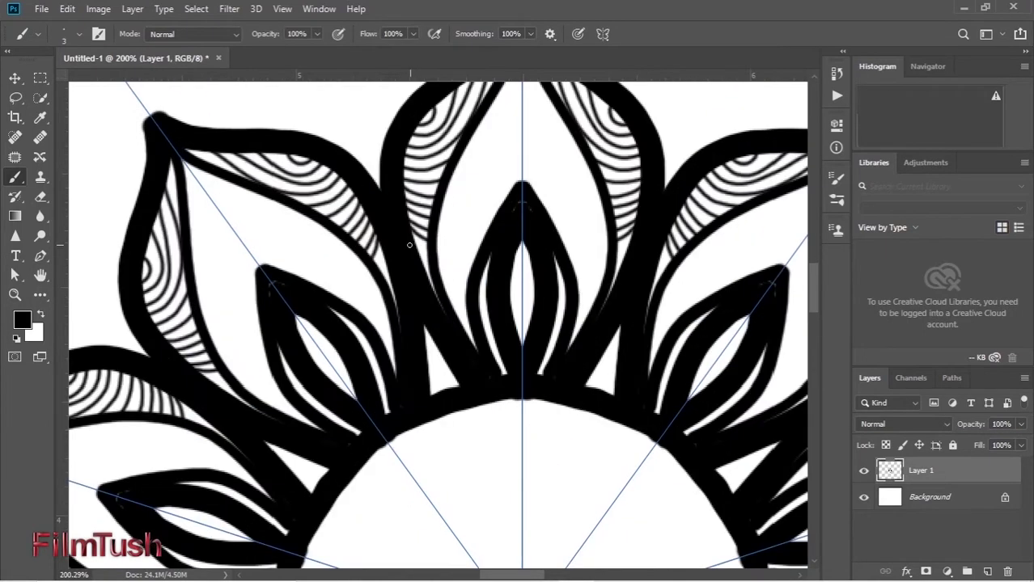
{"action": "scroll", "coordinate": [517, 244], "scroll_direction": "up", "scroll_amount": 3}
{"action": "scroll", "coordinate": [517, 244], "scroll_direction": "up", "scroll_amount": 3}
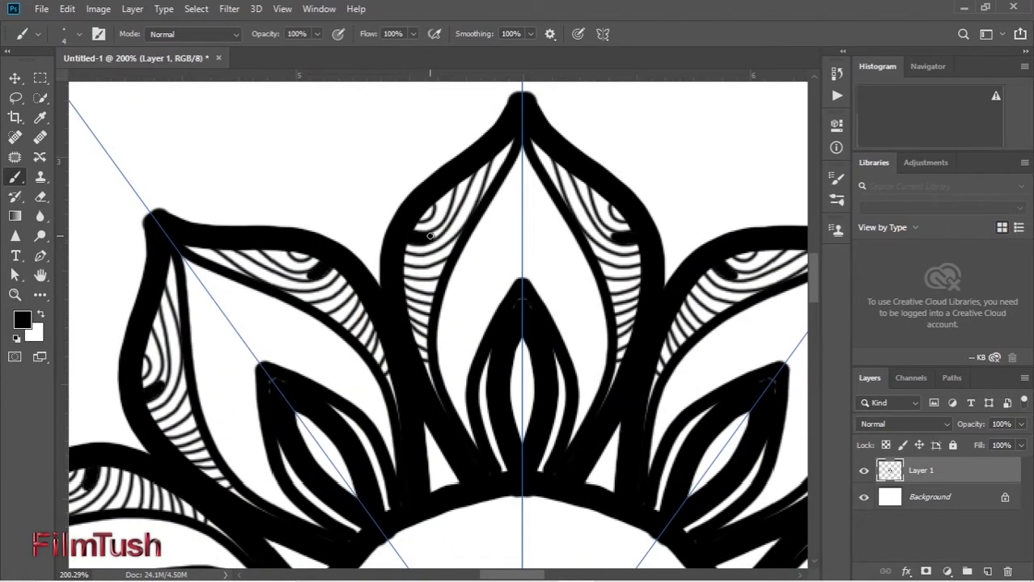
{"action": "mouse_move", "coordinate": [446, 222]}
{"action": "left_mouse_down"}
{"action": "mouse_move", "coordinate": [461, 167]}
{"action": "mouse_move", "coordinate": [415, 260]}
{"action": "mouse_move", "coordinate": [453, 241]}
{"action": "mouse_move", "coordinate": [398, 259]}
{"action": "mouse_move", "coordinate": [446, 259]}
{"action": "mouse_move", "coordinate": [409, 241]}
{"action": "left_mouse_up"}
{"action": "scroll", "coordinate": [463, 261], "scroll_direction": "up", "scroll_amount": 3}
{"action": "mouse_move", "coordinate": [466, 255]}
{"action": "left_mouse_down"}
{"action": "mouse_move", "coordinate": [408, 270]}
{"action": "mouse_move", "coordinate": [466, 273]}
{"action": "mouse_move", "coordinate": [407, 262]}
{"action": "left_mouse_up"}
{"action": "mouse_move", "coordinate": [465, 279]}
{"action": "left_mouse_down"}
{"action": "mouse_move", "coordinate": [428, 268]}
{"action": "mouse_move", "coordinate": [412, 296]}
{"action": "mouse_move", "coordinate": [436, 307]}
{"action": "left_mouse_up"}
{"action": "left_click_drag", "start_coordinate": [450, 348], "coordinate": [429, 337]}
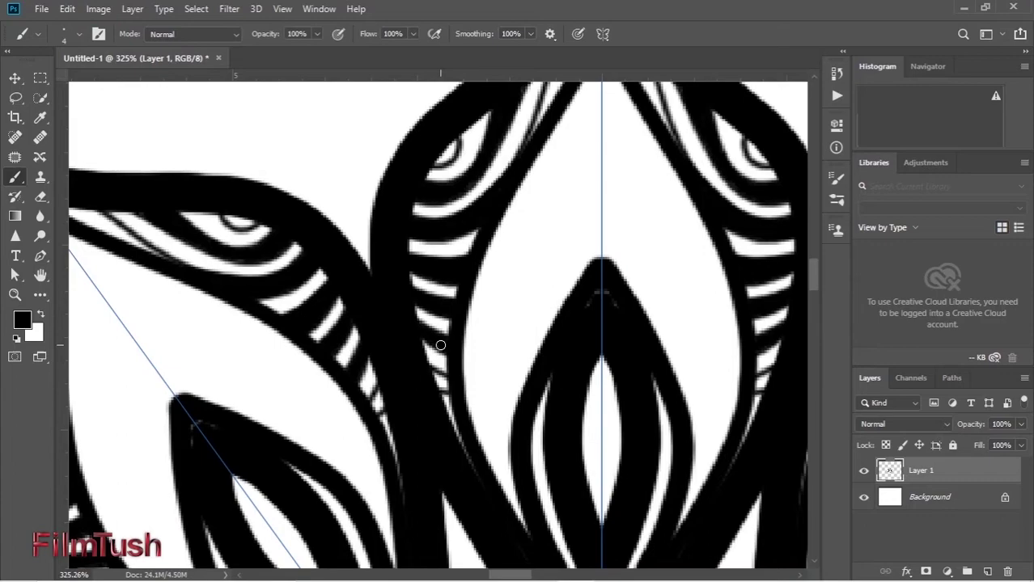
{"action": "left_click_drag", "start_coordinate": [449, 372], "coordinate": [439, 385]}
Add hatch strokes in the top petal and zoom out to view the mandala.
{"action": "scroll", "coordinate": [438, 385], "scroll_direction": "down", "scroll_amount": 1}
{"action": "left_click_drag", "start_coordinate": [458, 101], "coordinate": [445, 123]}
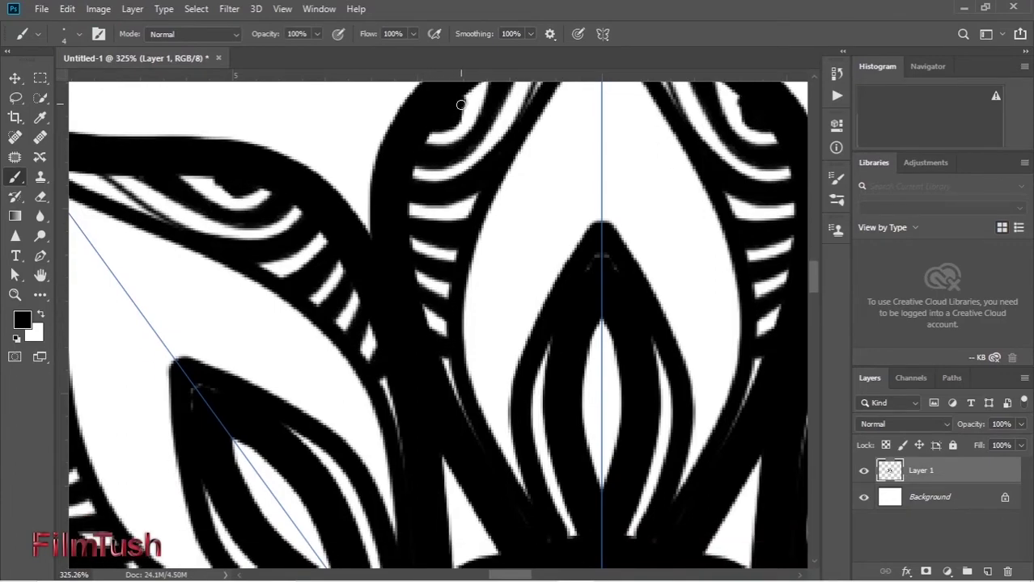
{"action": "scroll", "coordinate": [460, 98], "scroll_direction": "down", "scroll_amount": 5}
{"action": "scroll", "coordinate": [459, 98], "scroll_direction": "up", "scroll_amount": 3}
{"action": "left_click_drag", "start_coordinate": [517, 136], "coordinate": [490, 202]}
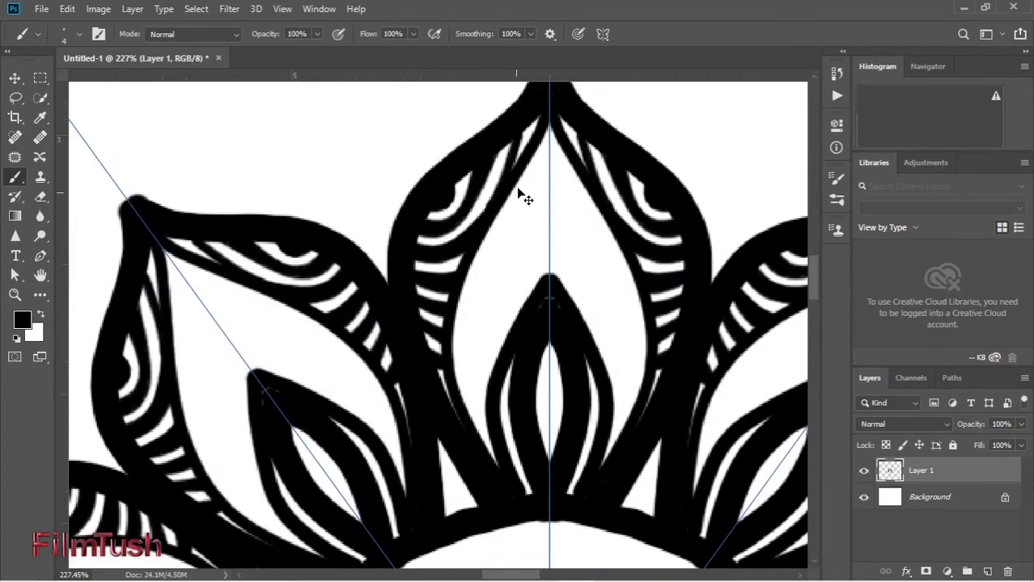
{"action": "left_click_drag", "start_coordinate": [509, 157], "coordinate": [490, 203]}
{"action": "scroll", "coordinate": [526, 243], "scroll_direction": "down", "scroll_amount": 4}
{"action": "scroll", "coordinate": [553, 300], "scroll_direction": "down", "scroll_amount": 1}
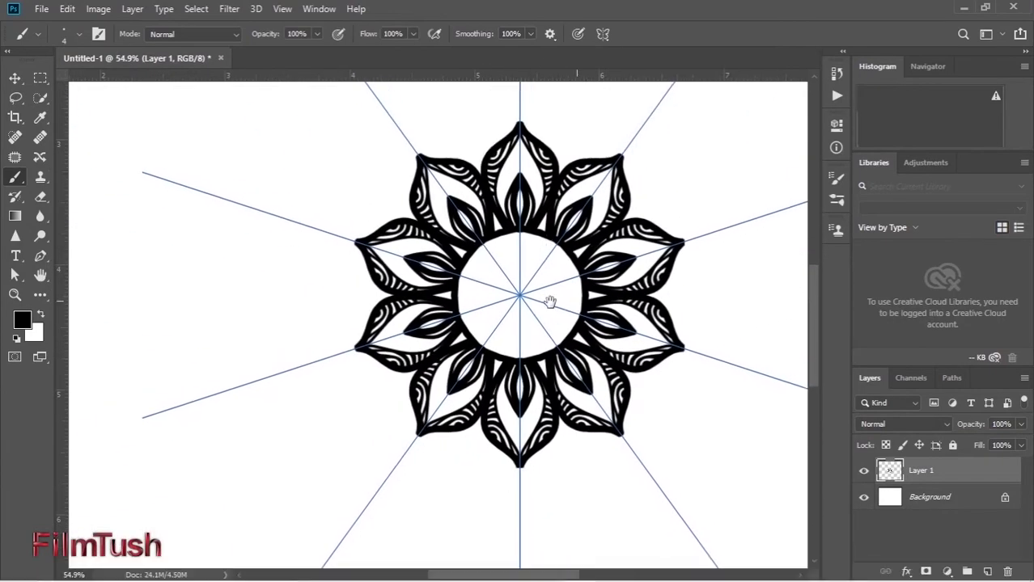
Paint a radial star, small centre petals, a thick dark ring and a decagon outline.
{"action": "scroll", "coordinate": [553, 300], "scroll_direction": "up", "scroll_amount": 2}
{"action": "mouse_move", "coordinate": [458, 317]}
{"action": "left_mouse_down"}
{"action": "mouse_move", "coordinate": [431, 292]}
{"action": "mouse_move", "coordinate": [444, 317]}
{"action": "left_mouse_up"}
{"action": "scroll", "coordinate": [444, 316], "scroll_direction": "up", "scroll_amount": 2}
{"action": "left_click_drag", "start_coordinate": [495, 243], "coordinate": [532, 267]}
{"action": "left_click_drag", "start_coordinate": [470, 184], "coordinate": [544, 209]}
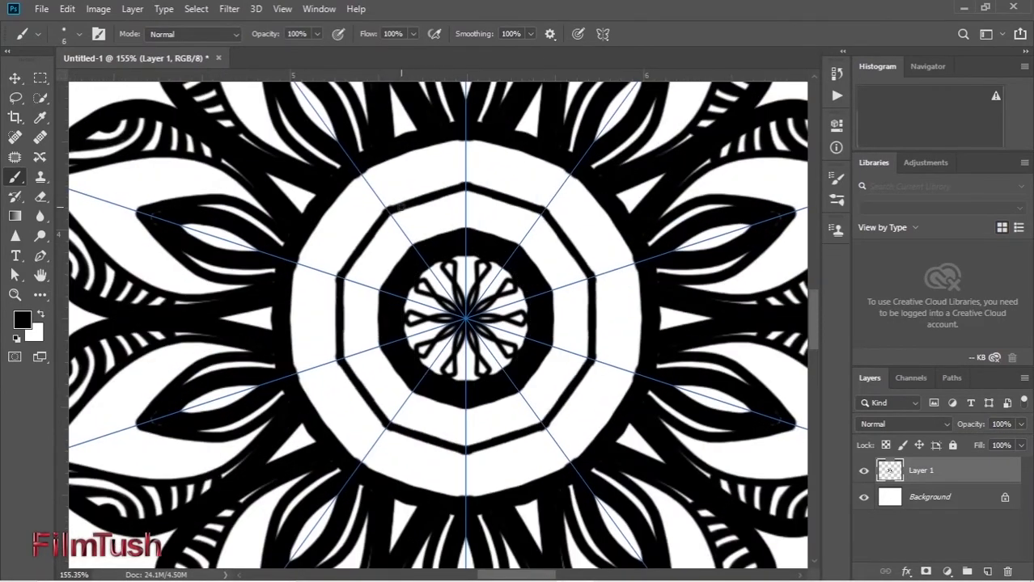
{"action": "mouse_move", "coordinate": [388, 206]}
{"action": "left_mouse_down"}
{"action": "mouse_move", "coordinate": [415, 157]}
{"action": "mouse_move", "coordinate": [373, 194]}
{"action": "left_mouse_up"}
{"action": "left_click_drag", "start_coordinate": [494, 153], "coordinate": [422, 144]}
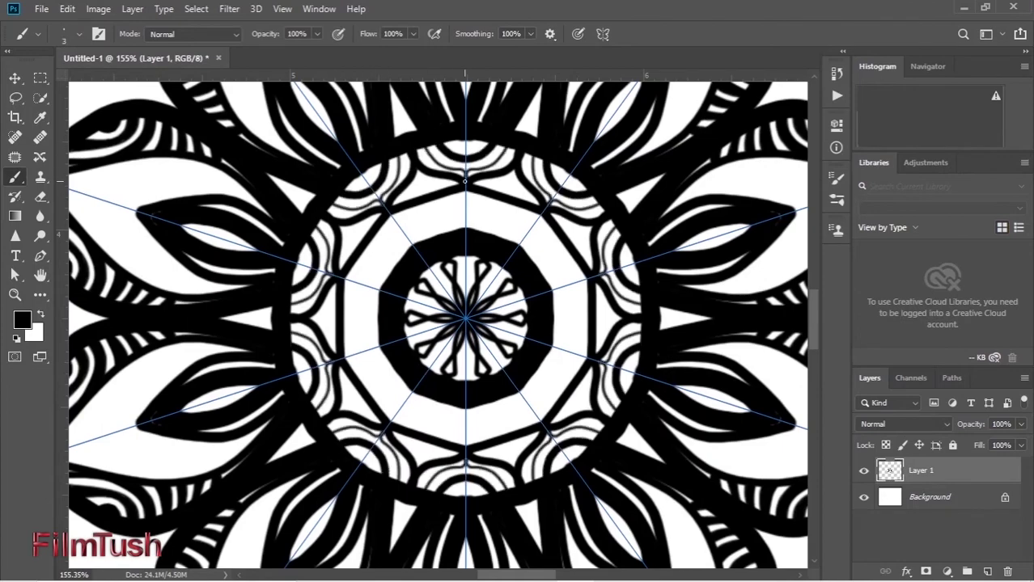
Draw zigzag triangles around the centre circle and fill them solid black.
{"action": "scroll", "coordinate": [405, 154], "scroll_direction": "up", "scroll_amount": 1}
{"action": "scroll", "coordinate": [356, 178], "scroll_direction": "up", "scroll_amount": 1}
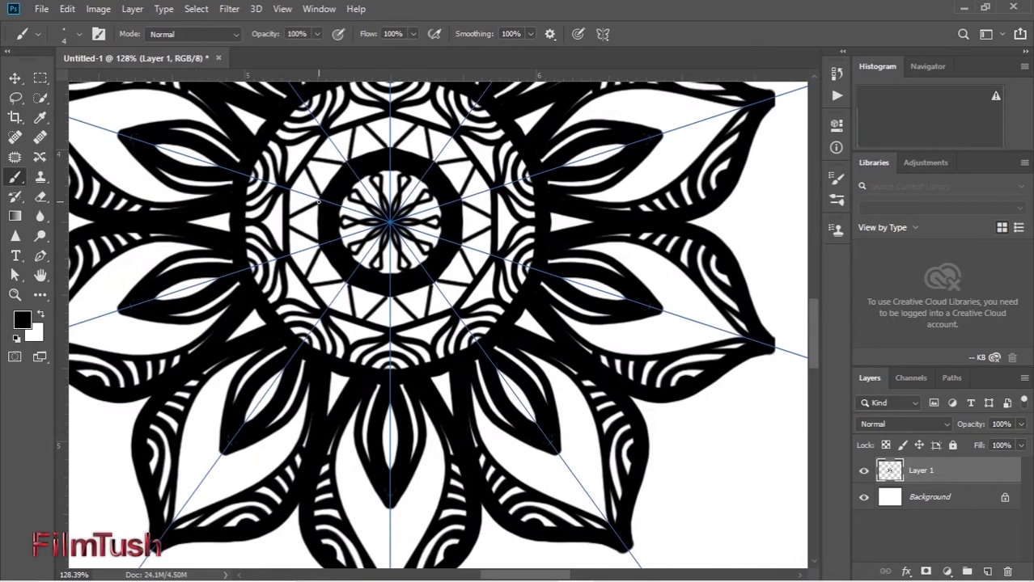
{"action": "left_click_drag", "start_coordinate": [376, 157], "coordinate": [369, 183]}
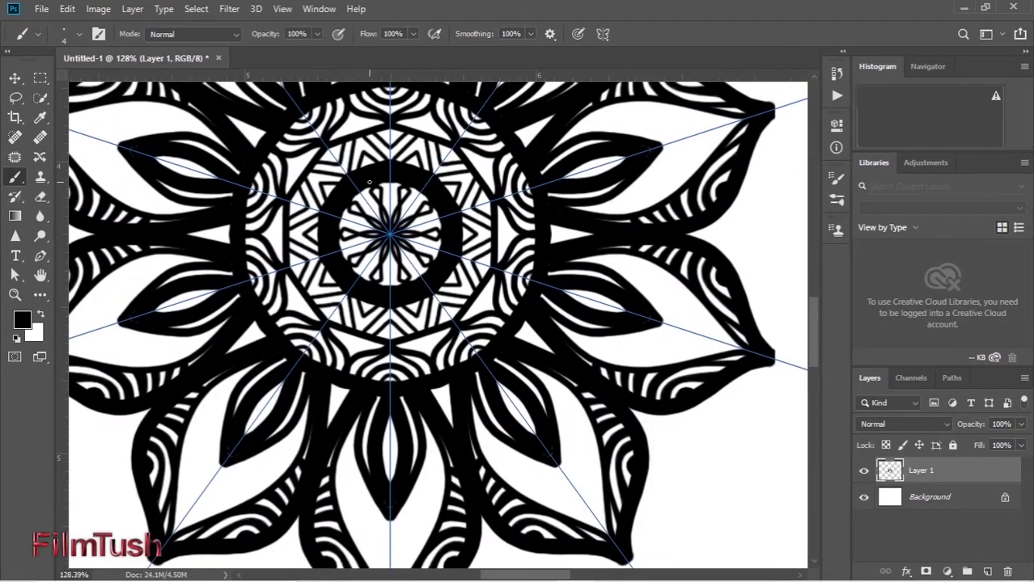
{"action": "scroll", "coordinate": [324, 178], "scroll_direction": "up", "scroll_amount": 2}
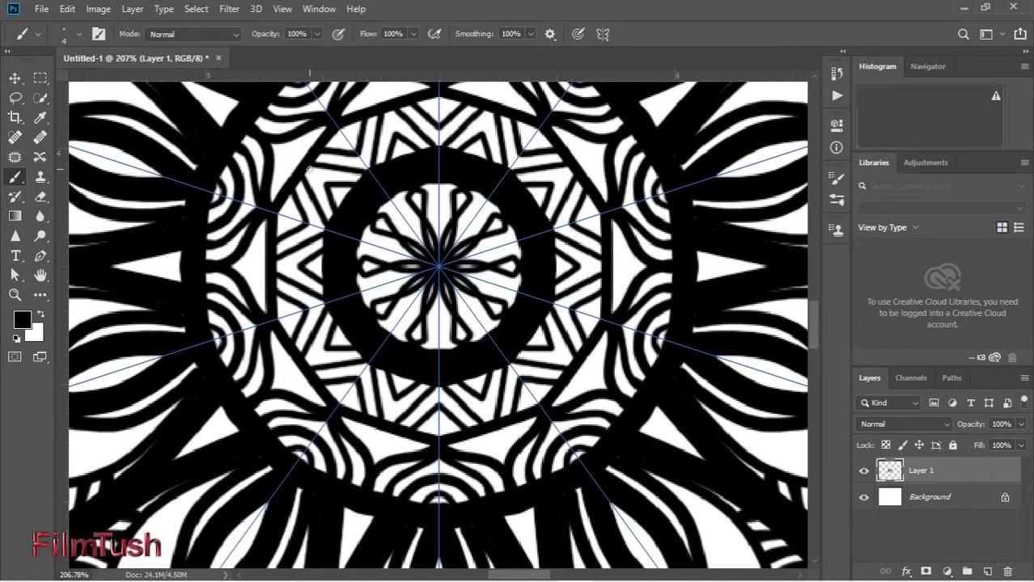
{"action": "left_click_drag", "start_coordinate": [309, 168], "coordinate": [319, 181]}
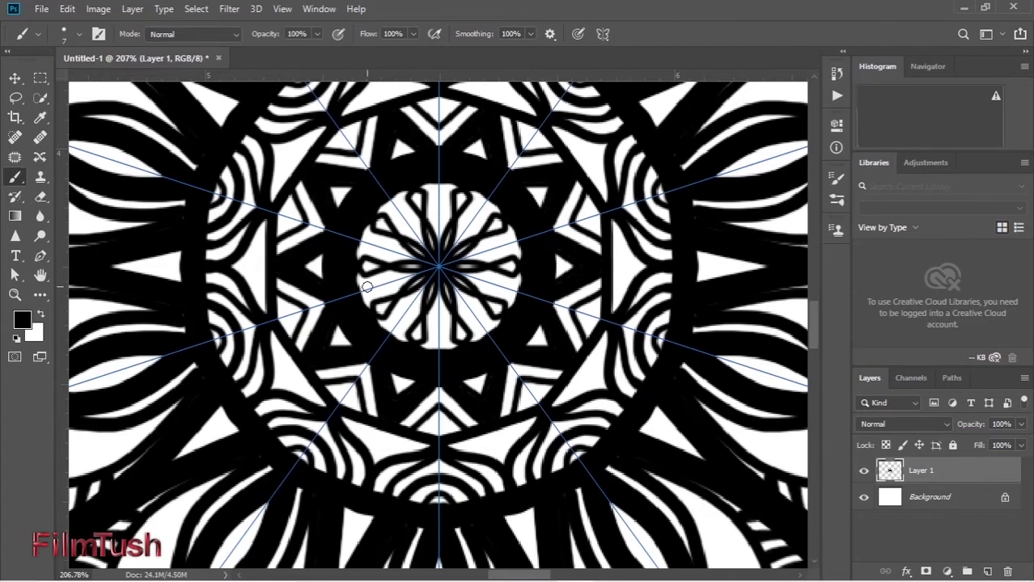
{"action": "scroll", "coordinate": [366, 288], "scroll_direction": "down", "scroll_amount": 5}
{"action": "scroll", "coordinate": [366, 288], "scroll_direction": "down", "scroll_amount": 2}
Layer several extra outline strokes around the outer petals.
{"action": "scroll", "coordinate": [403, 288], "scroll_direction": "up", "scroll_amount": 3}
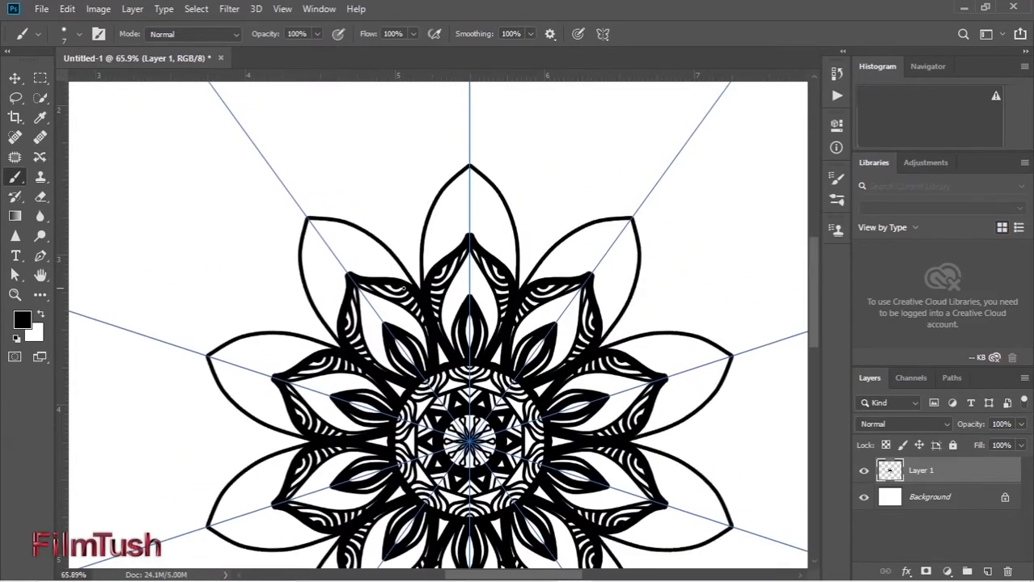
{"action": "left_click_drag", "start_coordinate": [404, 289], "coordinate": [174, 356]}
{"action": "mouse_move", "coordinate": [279, 182]}
{"action": "left_mouse_down"}
{"action": "mouse_move", "coordinate": [307, 332]}
{"action": "mouse_move", "coordinate": [355, 263]}
{"action": "left_mouse_up"}
{"action": "left_click_drag", "start_coordinate": [421, 178], "coordinate": [419, 256]}
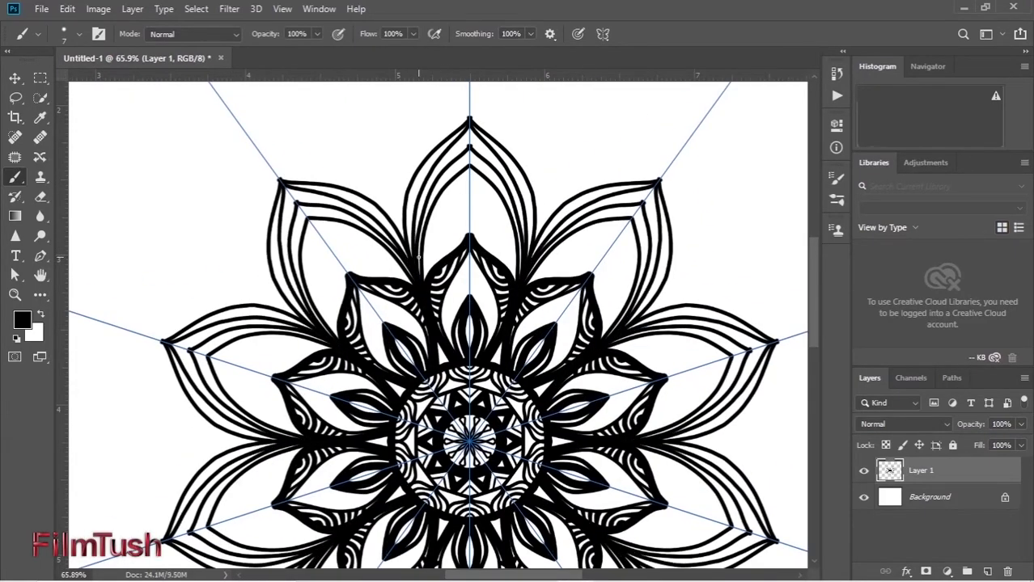
{"action": "left_click_drag", "start_coordinate": [469, 119], "coordinate": [409, 260]}
Draw doubled veins and cross-hatching inside the petals with a thinner brush.
{"action": "scroll", "coordinate": [374, 342], "scroll_direction": "up", "scroll_amount": 2}
{"action": "scroll", "coordinate": [374, 341], "scroll_direction": "down", "scroll_amount": 3}
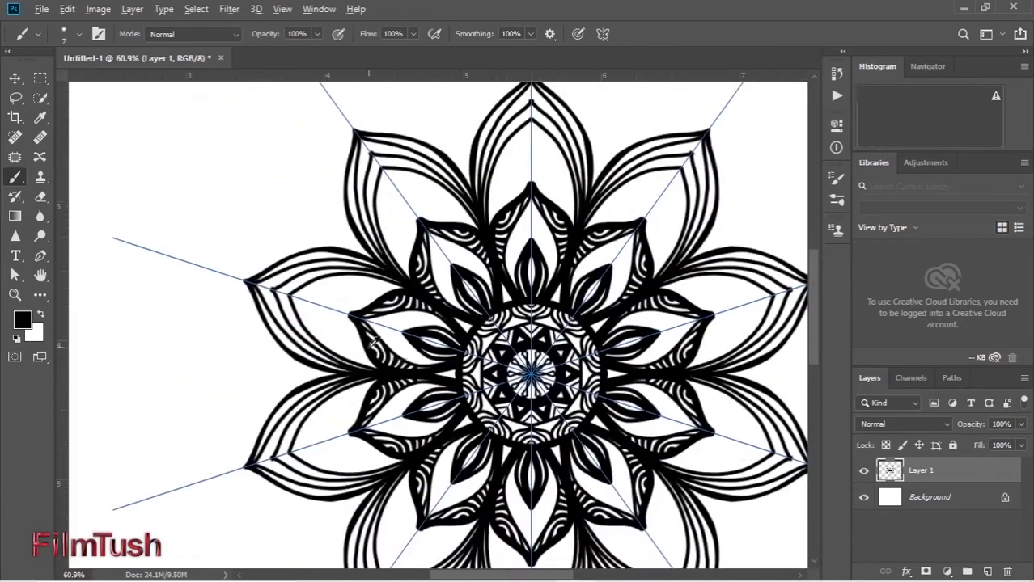
{"action": "scroll", "coordinate": [373, 342], "scroll_direction": "up", "scroll_amount": 2}
{"action": "mouse_move", "coordinate": [298, 270]}
{"action": "left_mouse_down"}
{"action": "mouse_move", "coordinate": [318, 306]}
{"action": "mouse_move", "coordinate": [405, 268]}
{"action": "left_mouse_up"}
{"action": "key", "text": "ctrl+z"}
{"action": "mouse_move", "coordinate": [324, 356]}
{"action": "left_mouse_down"}
{"action": "mouse_move", "coordinate": [315, 267]}
{"action": "mouse_move", "coordinate": [356, 368]}
{"action": "left_mouse_up"}
{"action": "left_click_drag", "start_coordinate": [324, 260], "coordinate": [343, 296]}
{"action": "mouse_move", "coordinate": [317, 348]}
{"action": "left_mouse_down"}
{"action": "mouse_move", "coordinate": [348, 257]}
{"action": "mouse_move", "coordinate": [373, 271]}
{"action": "left_mouse_up"}
{"action": "left_click_drag", "start_coordinate": [313, 313], "coordinate": [270, 293]}
Fit the whole mandala in the window and hide the symmetry guides.
{"action": "key", "text": "ctrl+0"}
{"action": "key", "text": "ctrl+plus"}
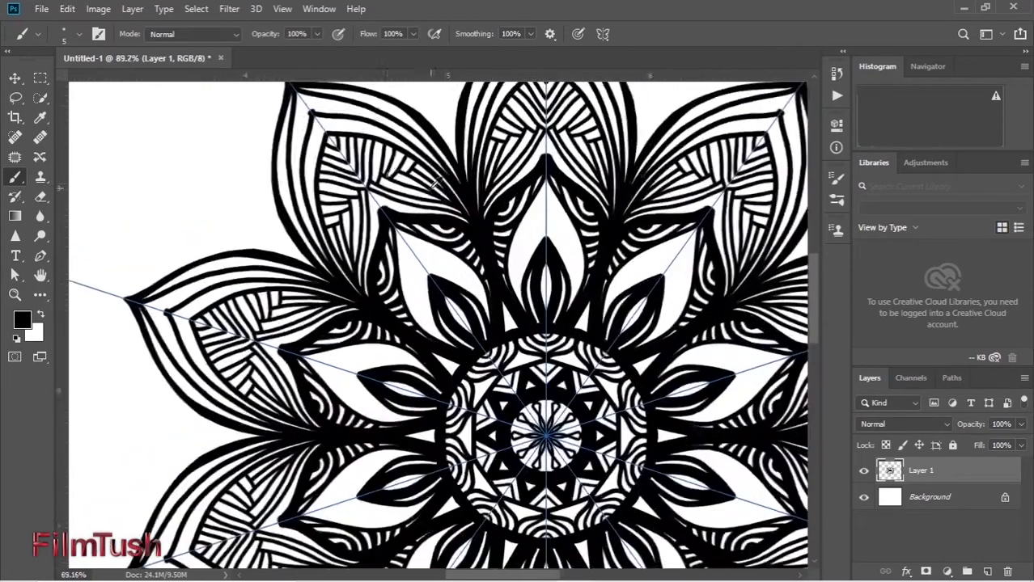
{"action": "key", "text": "ctrl+0"}
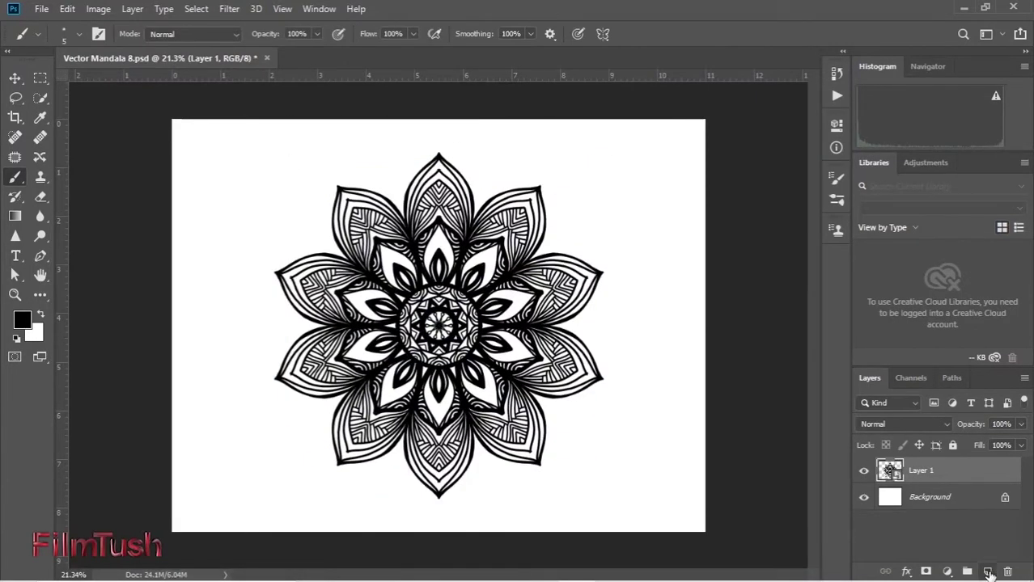
On a new layer, paint red over the centre and orange (#ffa500) blobs around it.
{"action": "left_click", "coordinate": [988, 572]}
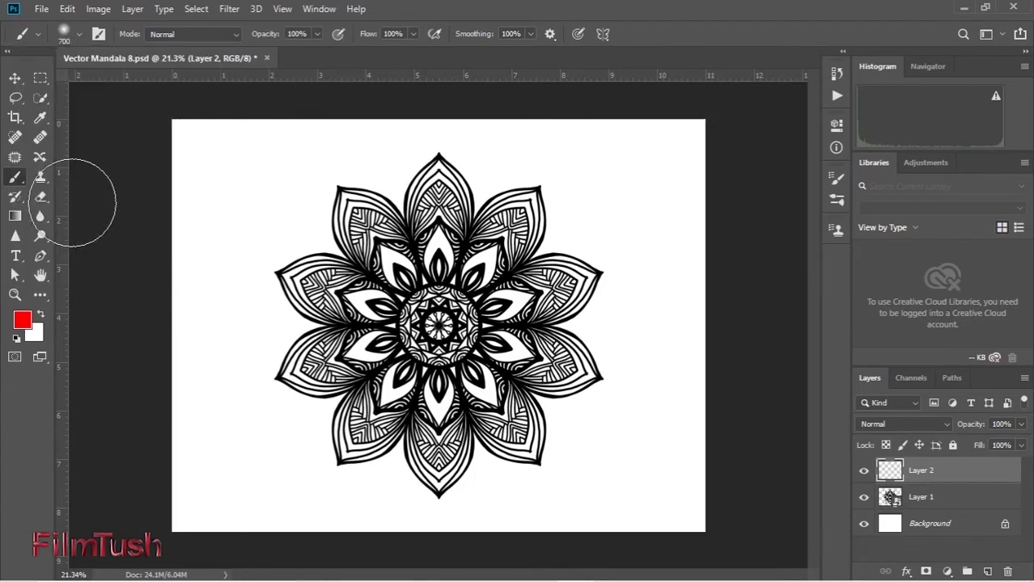
{"action": "left_click", "coordinate": [438, 325]}
{"action": "left_click", "coordinate": [21, 321]}
{"action": "type", "text": "ffa500"}
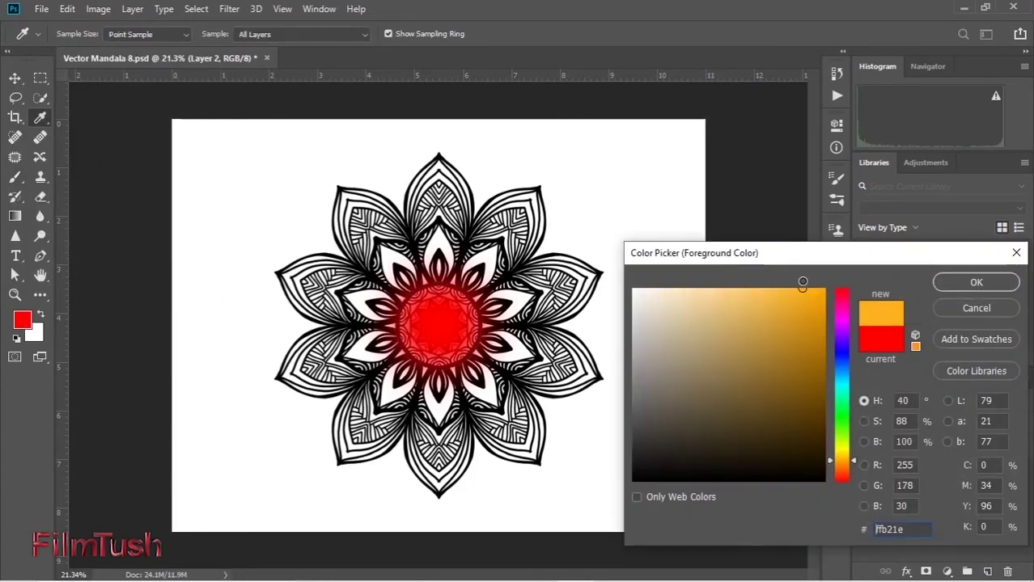
{"action": "key", "text": "Return"}
{"action": "key", "text": "b"}
{"action": "left_click", "coordinate": [388, 259]}
{"action": "left_click", "coordinate": [526, 316]}
{"action": "left_click", "coordinate": [424, 392]}
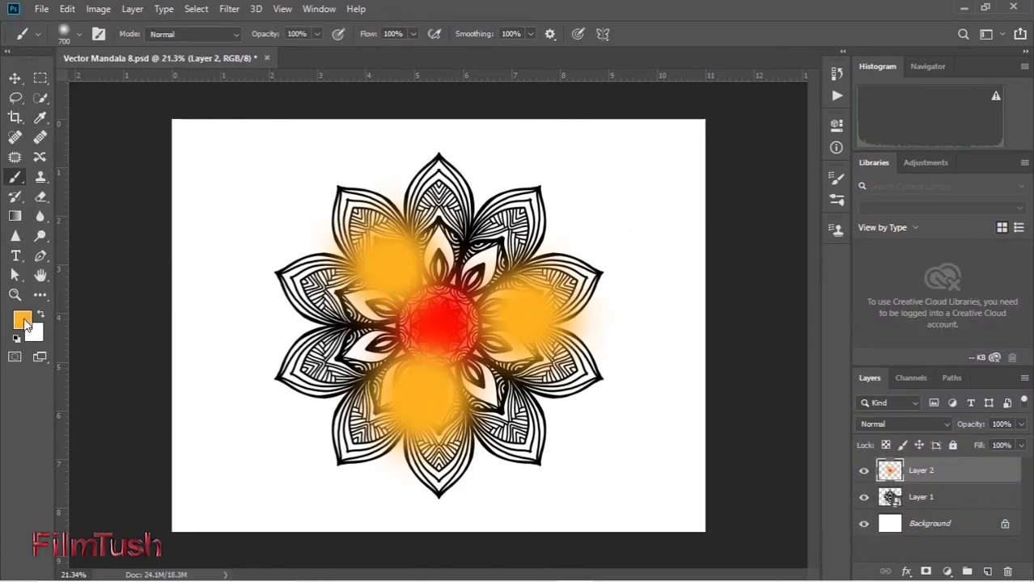
Paint red (#ff0000) blobs around the mandala and clip Layer 2 to the line art.
{"action": "left_click", "coordinate": [22, 320]}
{"action": "type", "text": "ff0000"}
{"action": "key", "text": "Return"}
{"action": "left_click", "coordinate": [468, 217]}
{"action": "left_click", "coordinate": [287, 324]}
{"action": "left_click", "coordinate": [554, 413]}
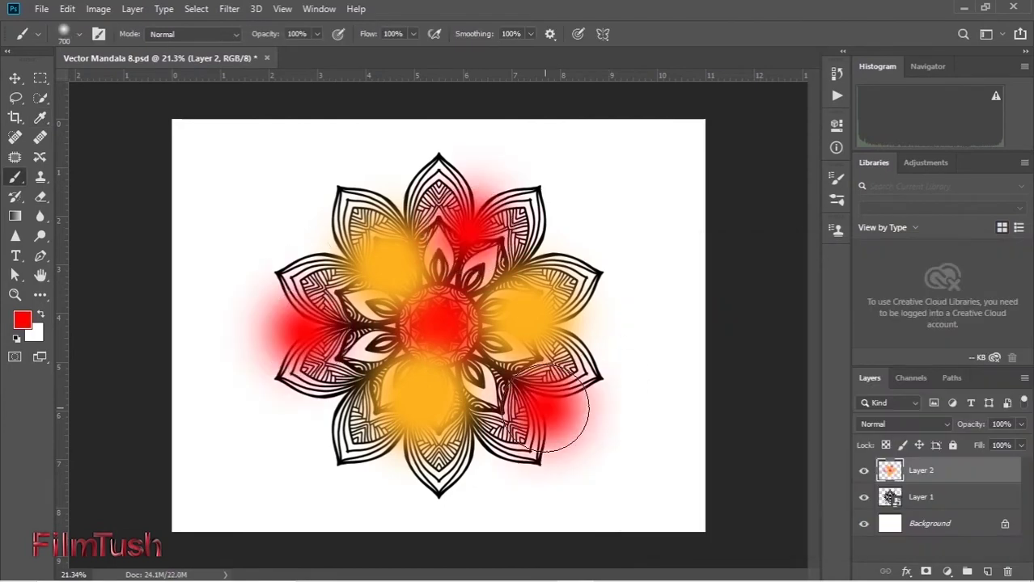
{"action": "left_click", "coordinate": [348, 162]}
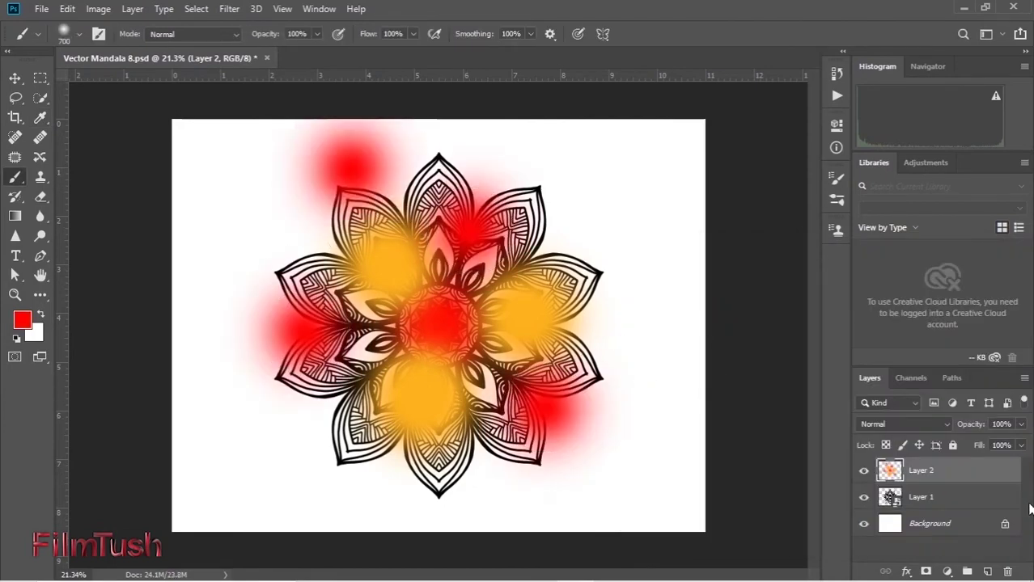
{"action": "right_click", "coordinate": [975, 475]}
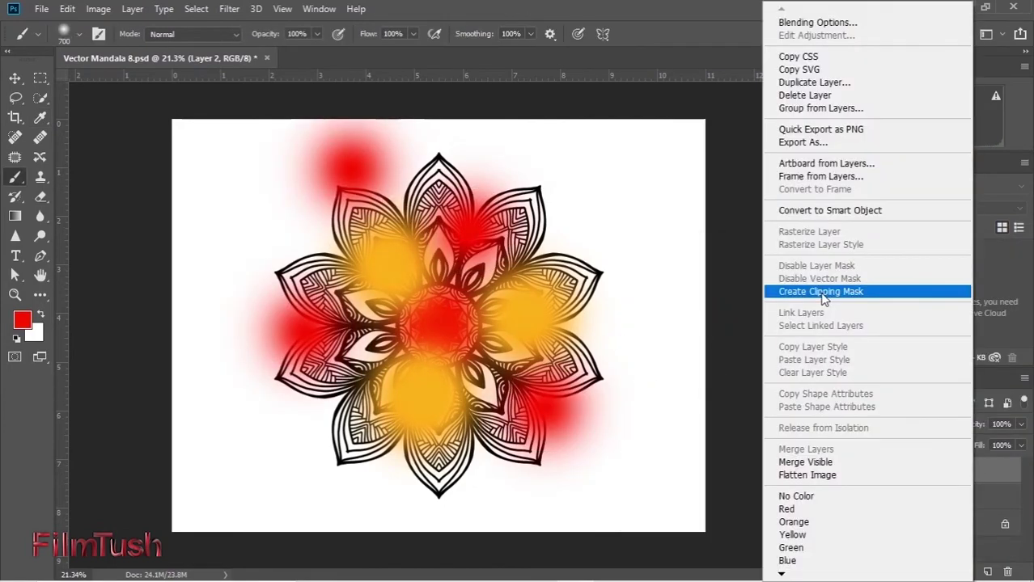
{"action": "left_click", "coordinate": [821, 291]}
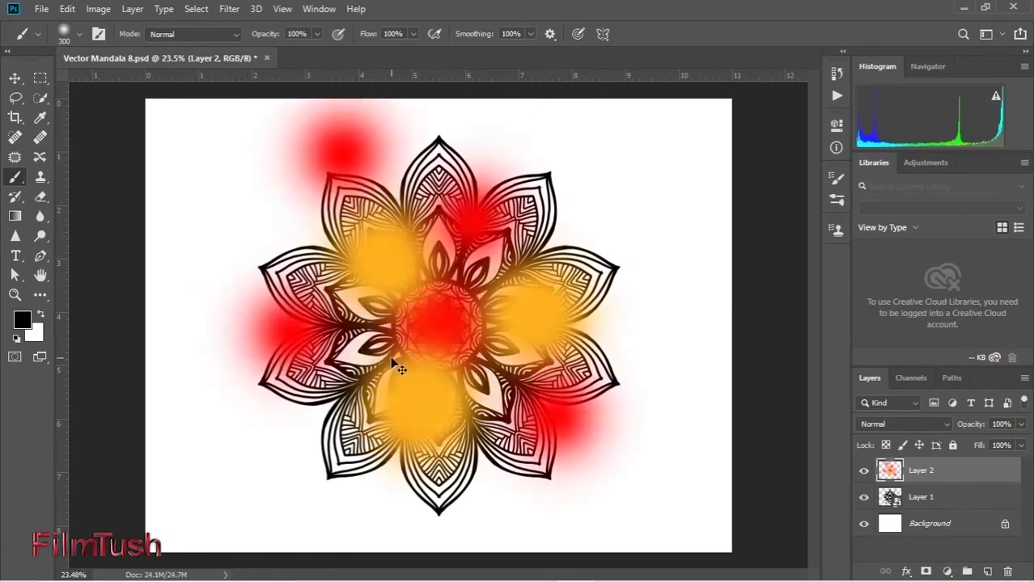
Undo the stray black strokes painted over the inner petals.
{"action": "left_click_drag", "start_coordinate": [395, 247], "coordinate": [381, 283]}
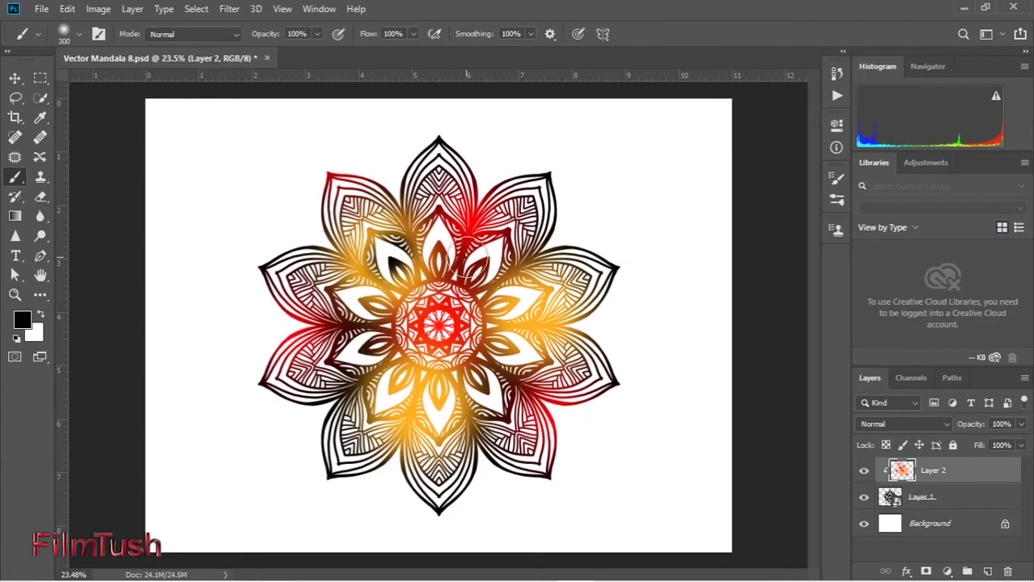
{"action": "left_click_drag", "start_coordinate": [467, 256], "coordinate": [517, 331]}
{"action": "left_click_drag", "start_coordinate": [501, 288], "coordinate": [478, 372]}
{"action": "key", "text": "ctrl+alt+z"}
{"action": "scroll", "coordinate": [437, 327], "scroll_direction": "down", "scroll_amount": 2}
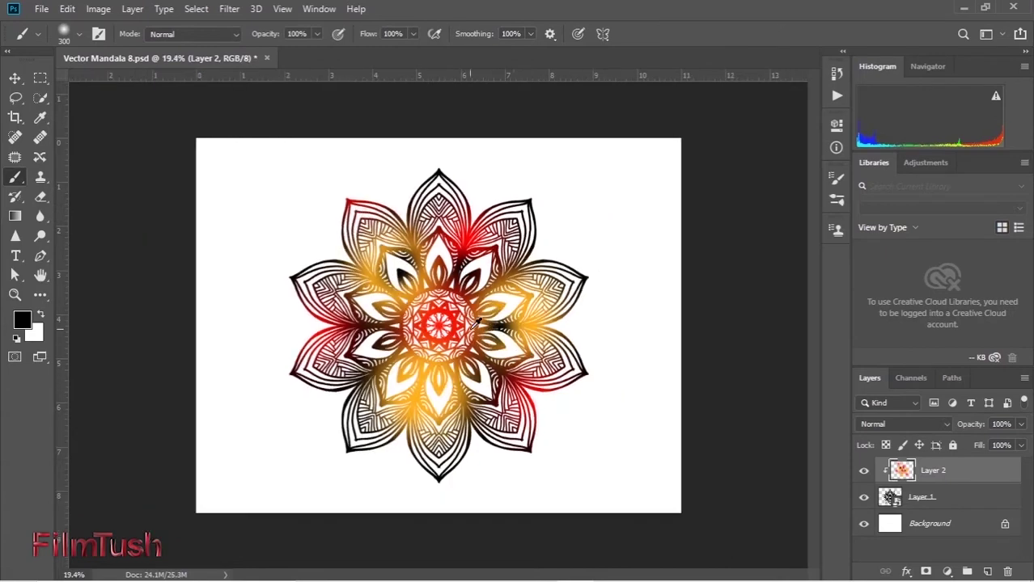
{"action": "key", "text": "ctrl+alt+z"}
{"action": "key", "text": "ctrl+alt+z"}
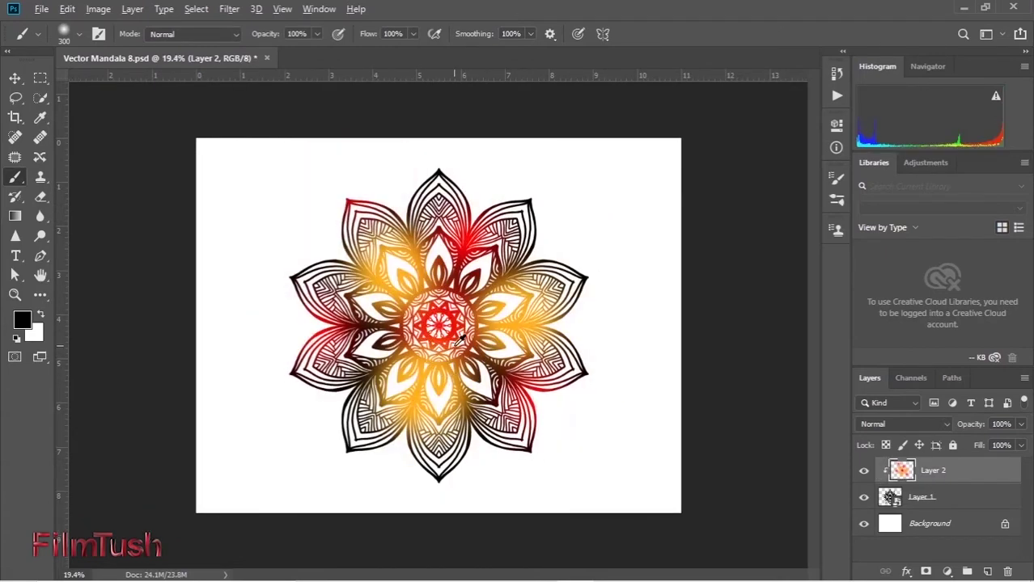
{"action": "scroll", "coordinate": [437, 340], "scroll_direction": "up", "scroll_amount": 5}
Pick a dark red foreground colour and paint it around the central ring.
{"action": "left_click", "coordinate": [22, 321]}
{"action": "left_click", "coordinate": [810, 302]}
{"action": "left_click", "coordinate": [977, 279]}
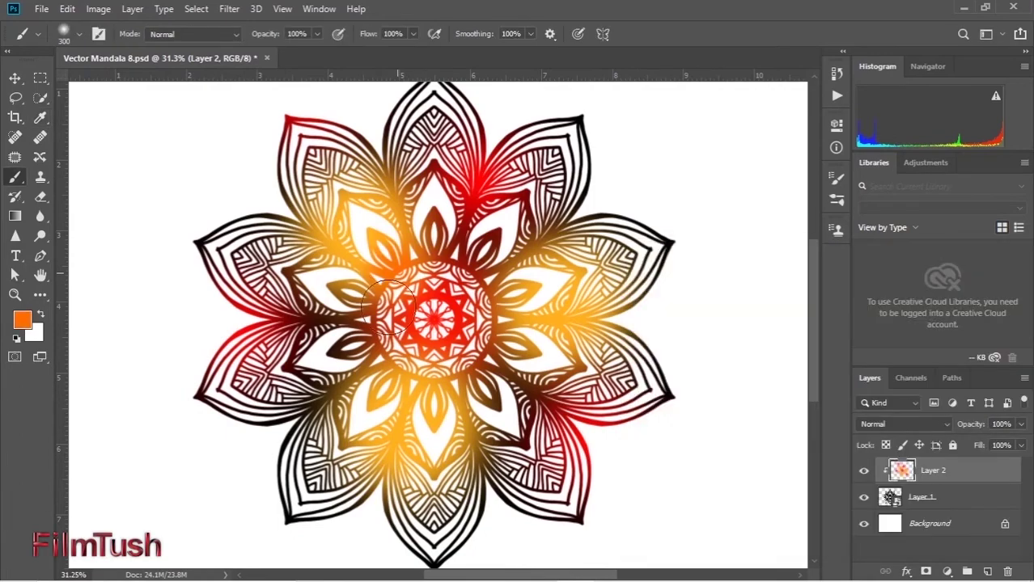
{"action": "left_click", "coordinate": [22, 321]}
{"action": "left_click", "coordinate": [813, 356]}
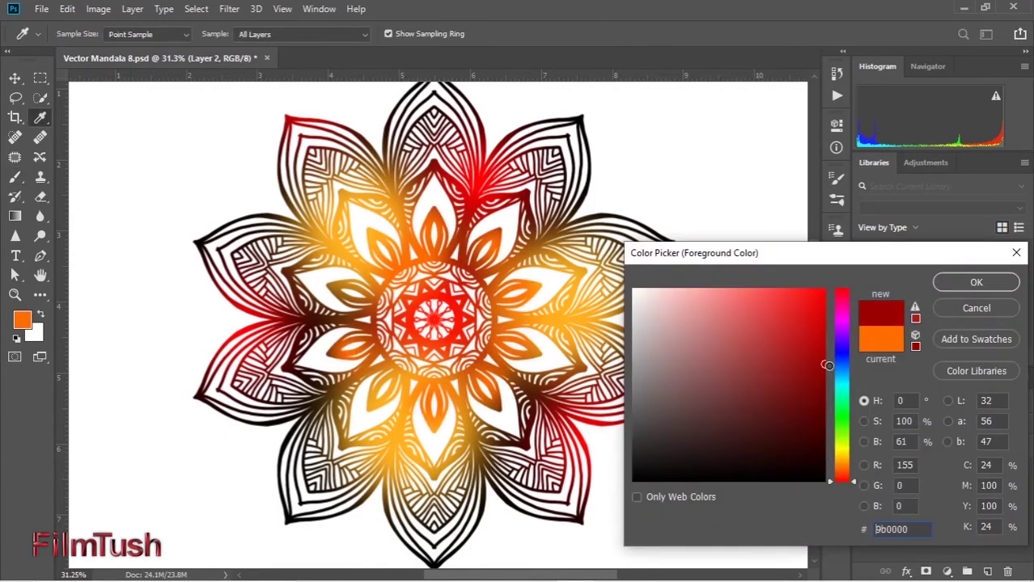
{"action": "left_click", "coordinate": [977, 279]}
{"action": "mouse_move", "coordinate": [501, 380]}
{"action": "left_mouse_down"}
{"action": "mouse_move", "coordinate": [388, 372]}
{"action": "mouse_move", "coordinate": [409, 263]}
{"action": "mouse_move", "coordinate": [453, 388]}
{"action": "mouse_move", "coordinate": [372, 380]}
{"action": "left_mouse_up"}
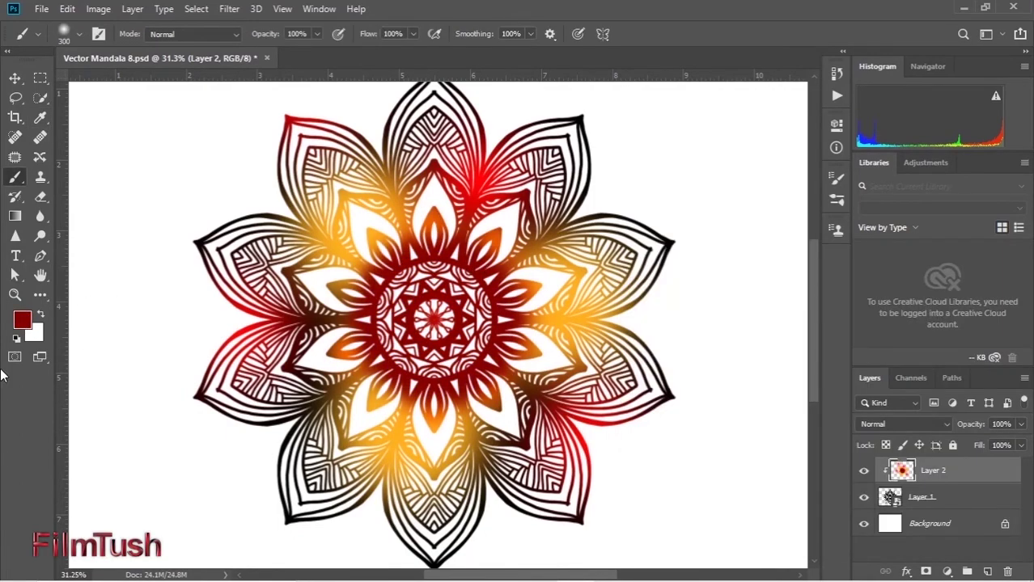
Paint the very centre golden orange, then turn nearby orange areas dark red.
{"action": "left_click", "coordinate": [22, 321]}
{"action": "left_click", "coordinate": [817, 289]}
{"action": "left_click", "coordinate": [976, 282]}
{"action": "left_click", "coordinate": [434, 322]}
{"action": "scroll", "coordinate": [437, 324], "scroll_direction": "down", "scroll_amount": 3}
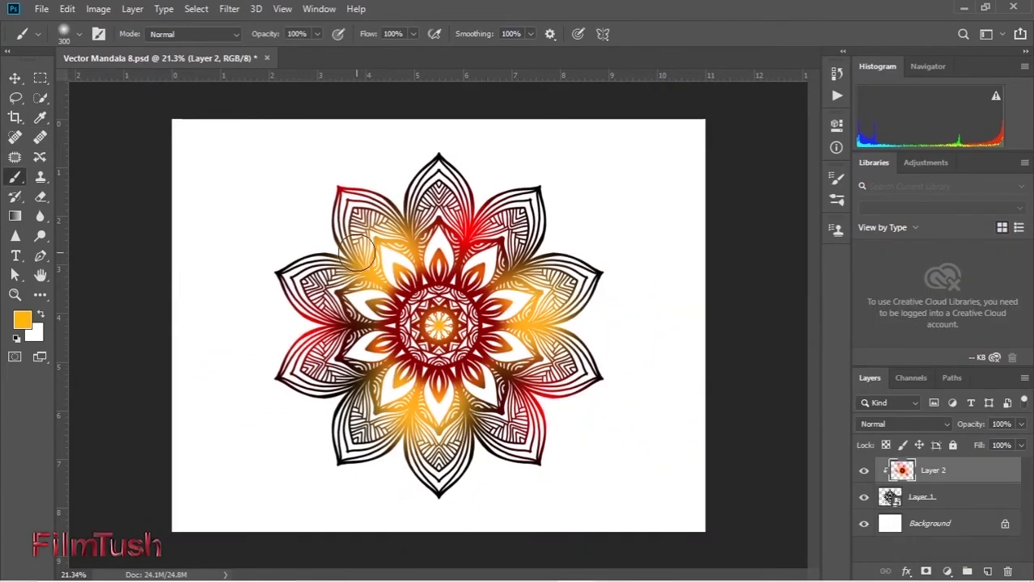
{"action": "left_click", "coordinate": [22, 321]}
{"action": "left_click", "coordinate": [813, 356]}
{"action": "left_click", "coordinate": [976, 282]}
{"action": "mouse_move", "coordinate": [388, 288]}
{"action": "left_mouse_down"}
{"action": "mouse_move", "coordinate": [447, 404]}
{"action": "mouse_move", "coordinate": [522, 295]}
{"action": "mouse_move", "coordinate": [465, 268]}
{"action": "mouse_move", "coordinate": [536, 326]}
{"action": "left_mouse_up"}
{"action": "scroll", "coordinate": [389, 292], "scroll_direction": "up", "scroll_amount": 1}
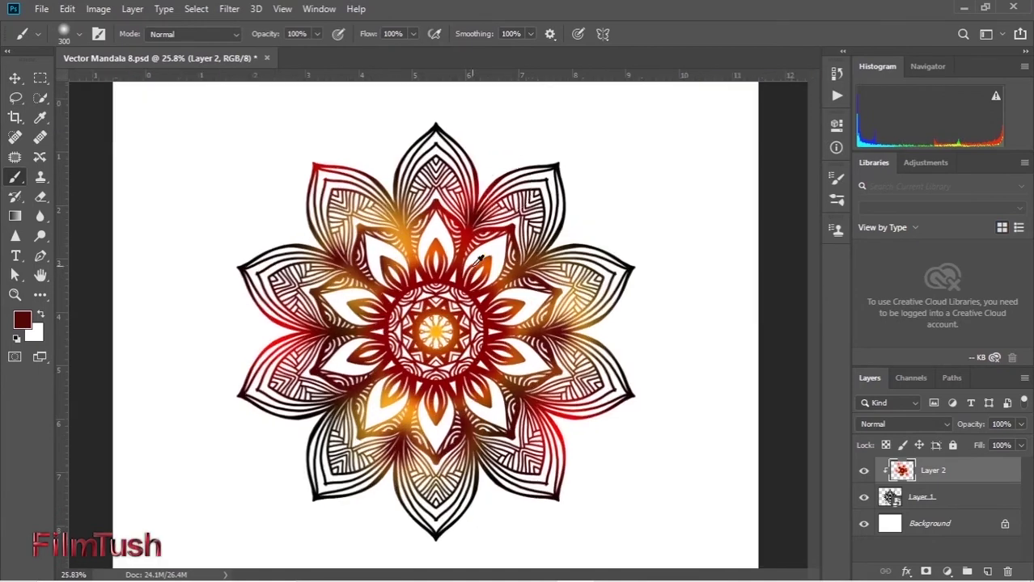
{"action": "scroll", "coordinate": [328, 356], "scroll_direction": "down", "scroll_amount": 2}
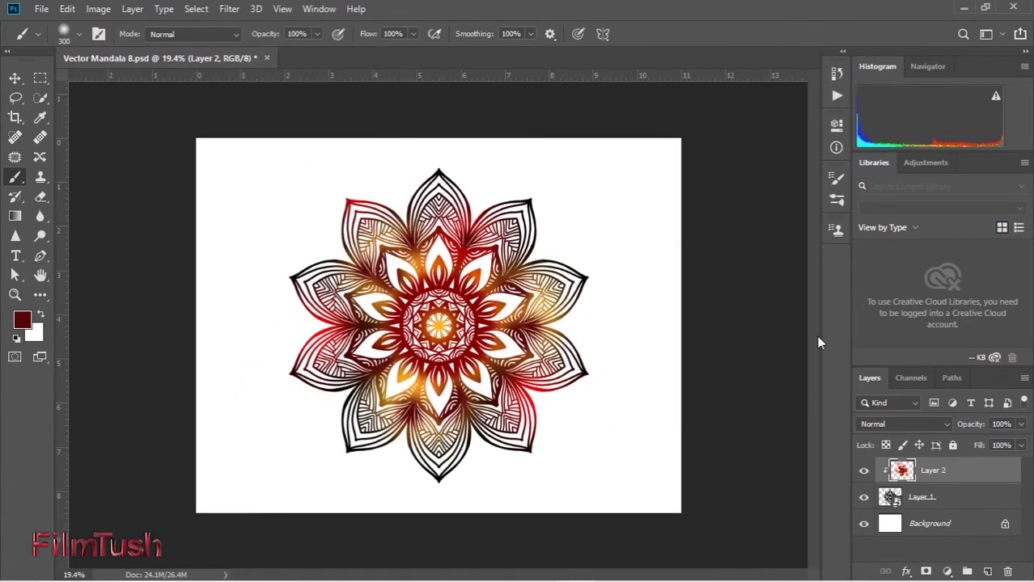